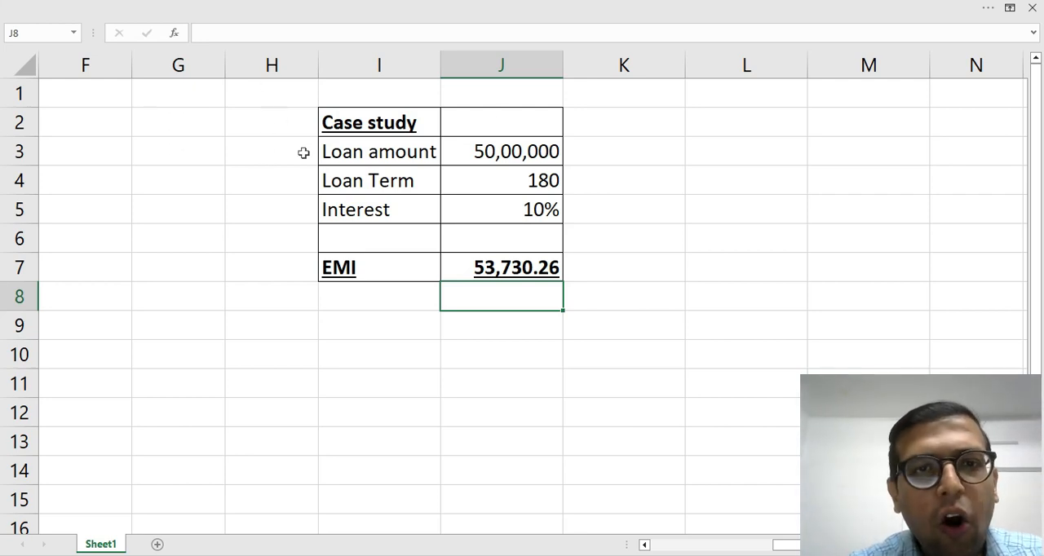
Examine the loan amount, loan term and interest cells and the PMT formula behind the EMI.
left_click(503, 153)
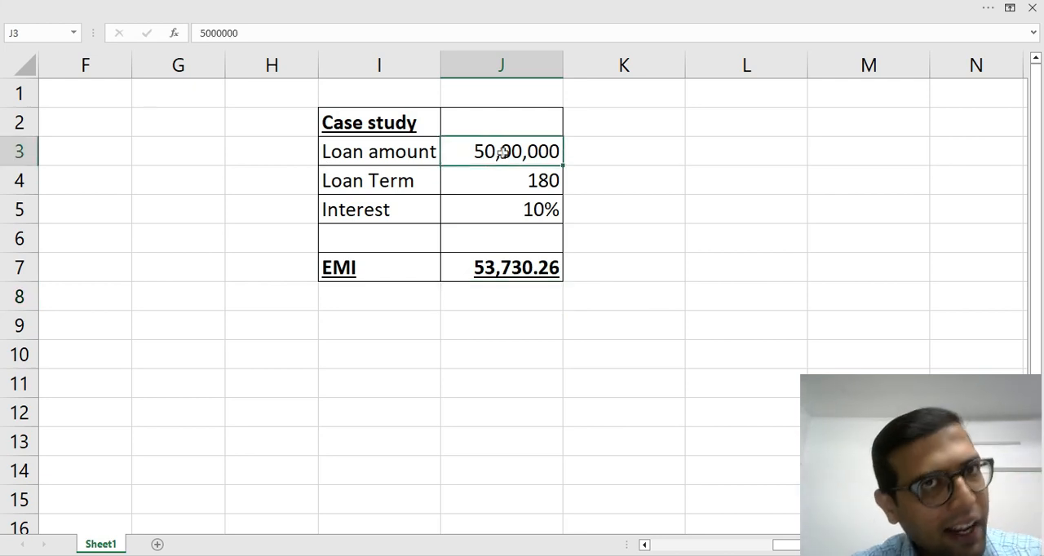
left_click(507, 186)
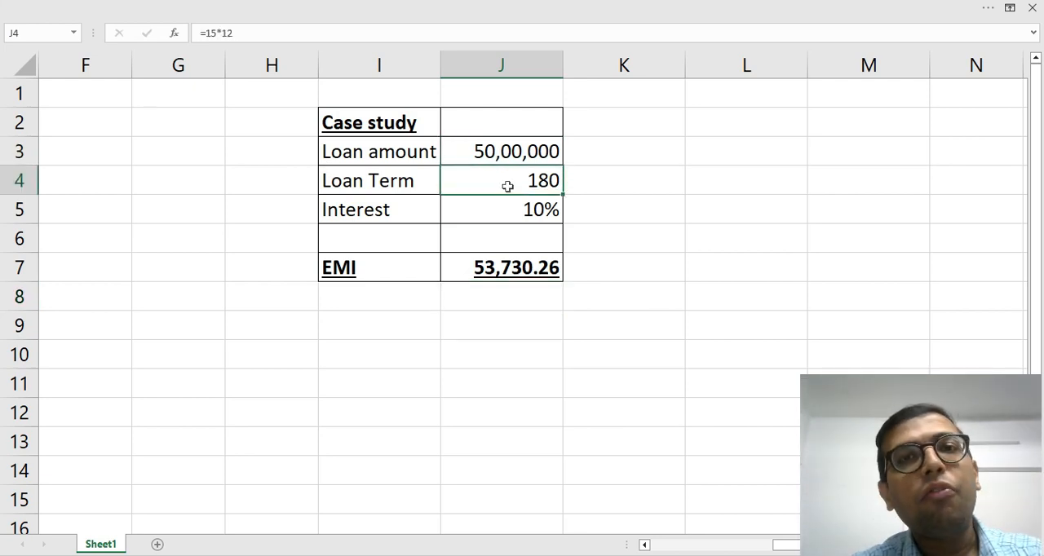
double_click(508, 186)
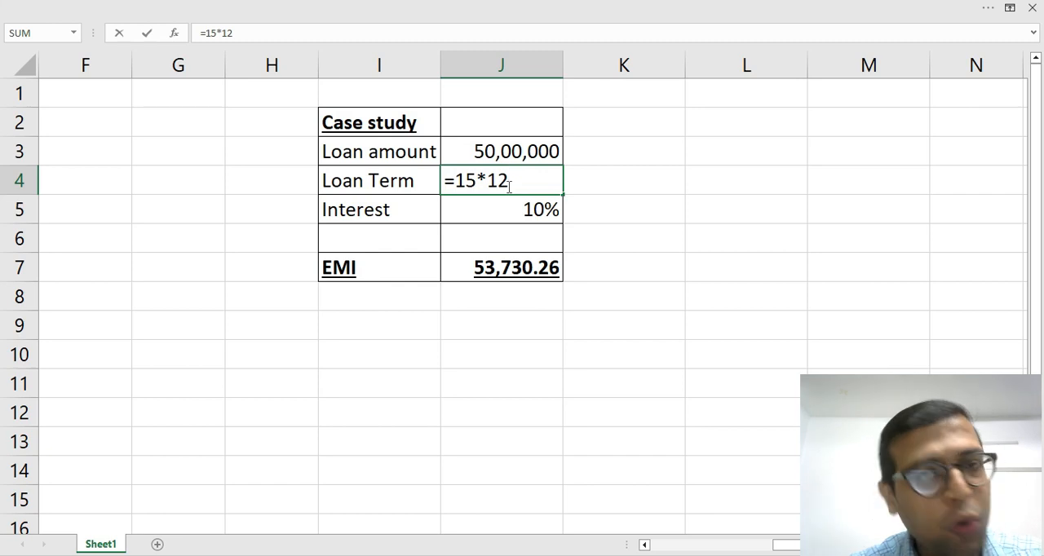
key("Escape")
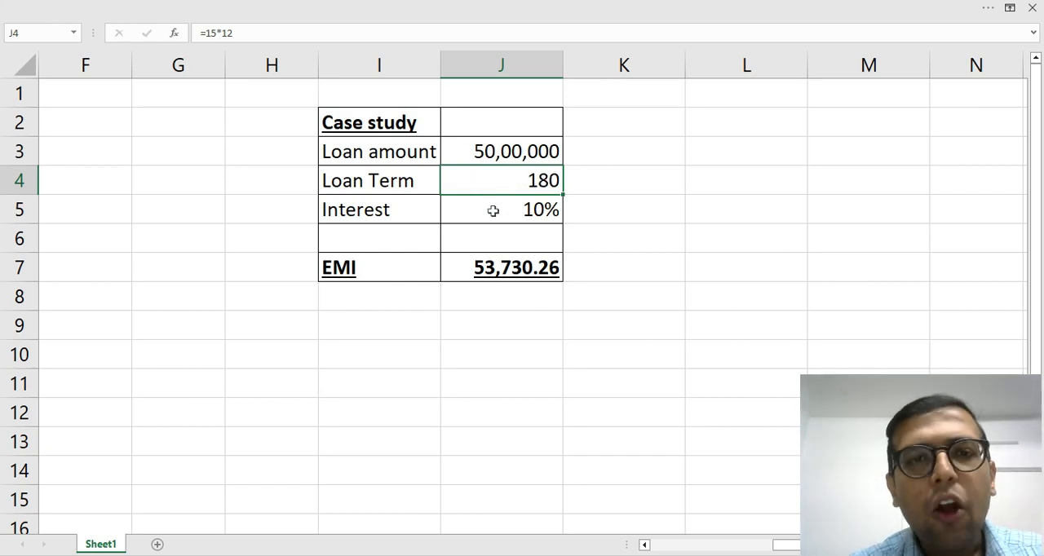
left_click(493, 211)
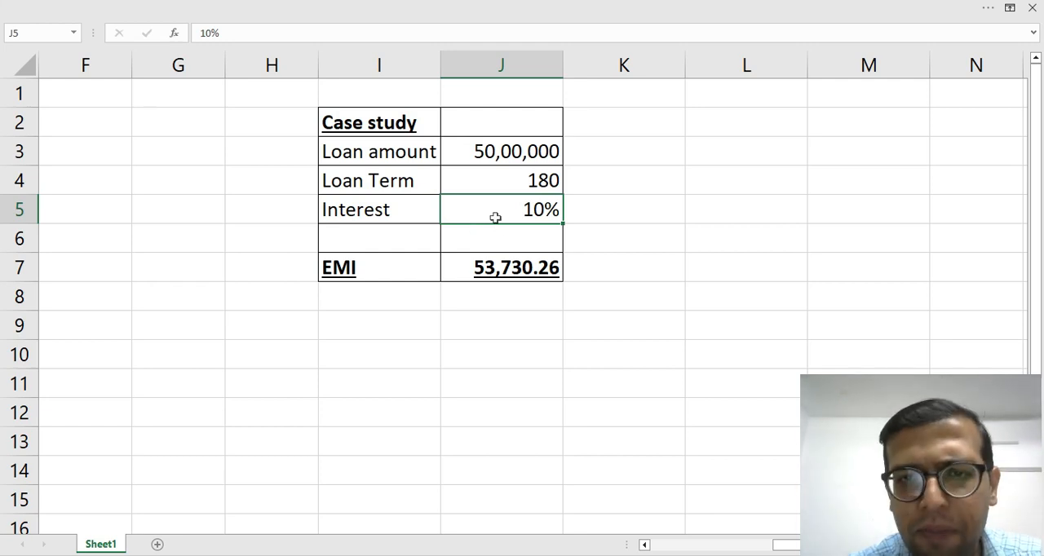
left_click(485, 266)
key("F2")
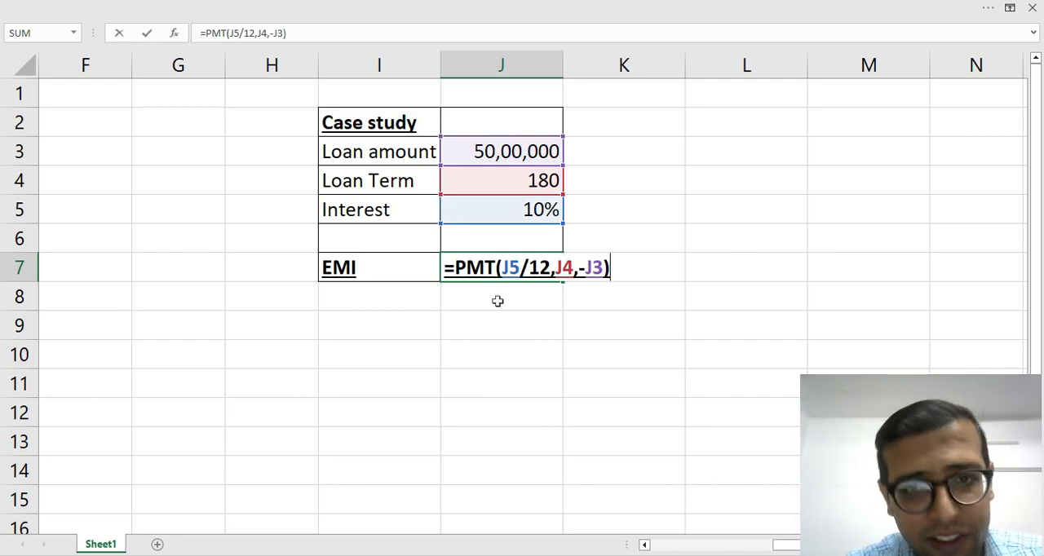
key("Escape")
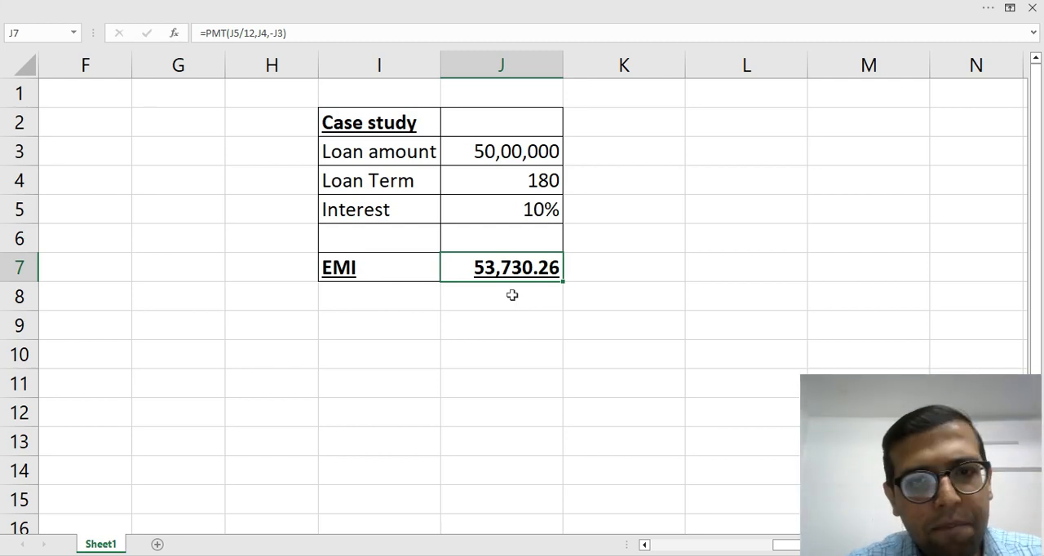
Enter 45000 in cell J9, below the case study table, as the target EMI.
left_click(497, 321)
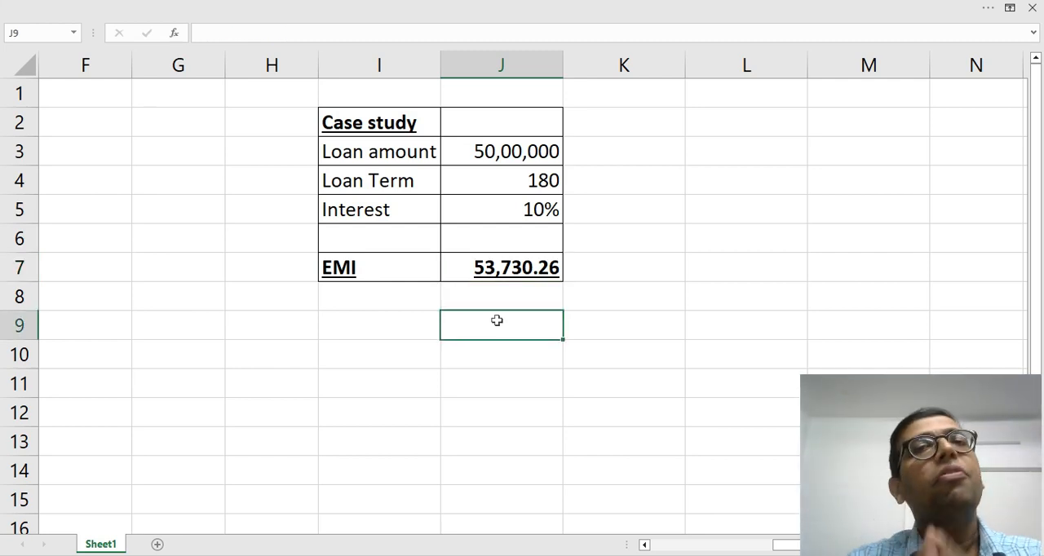
type("45000")
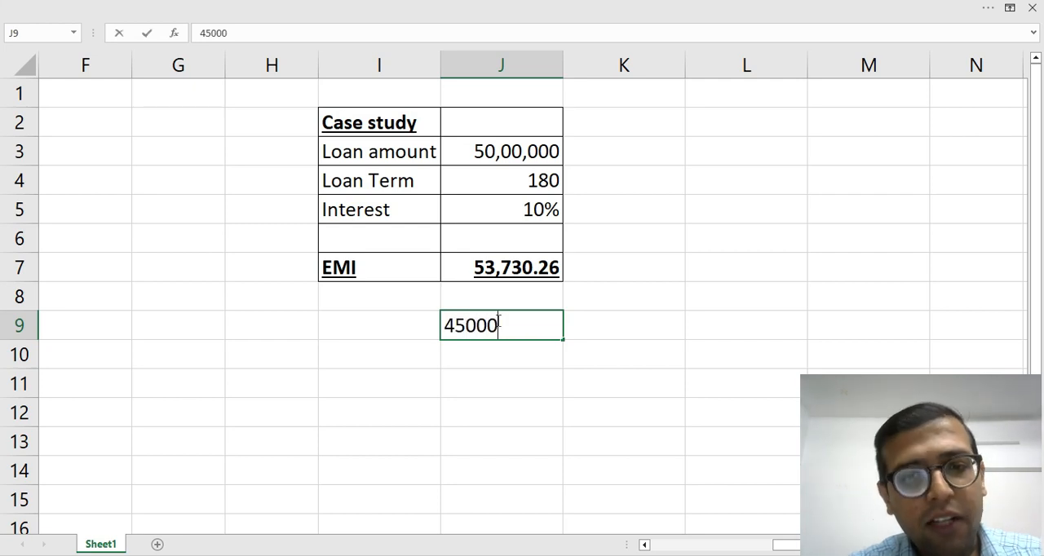
key("Return")
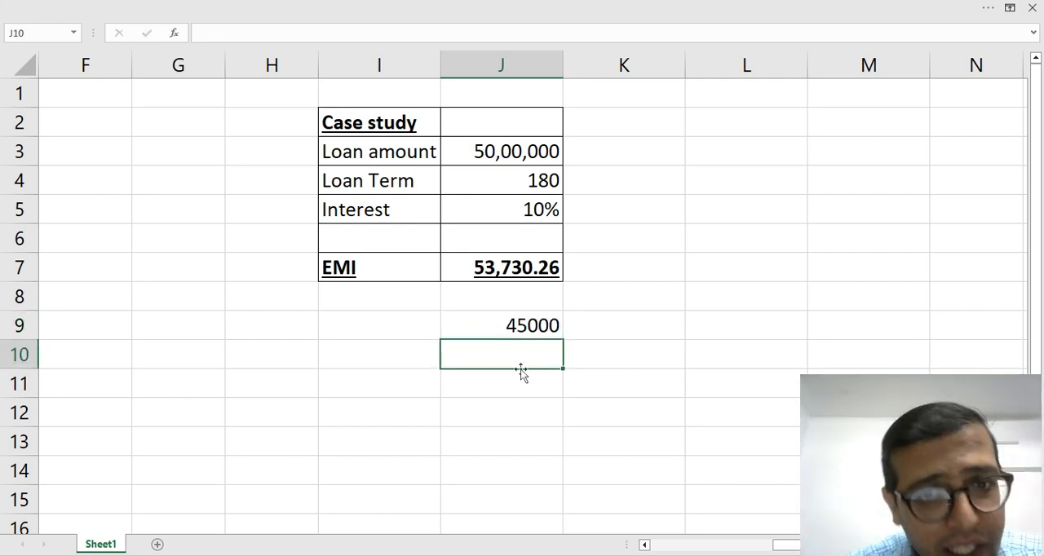
key("Up")
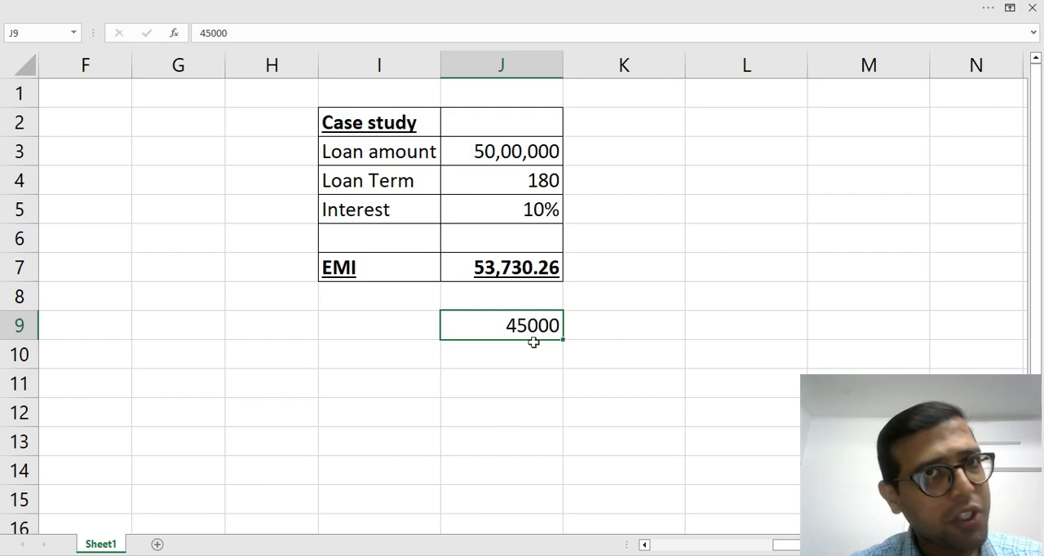
Start a Goal Seek with the EMI cell J7 as the set cell and 45000 as the target value.
left_click(523, 152)
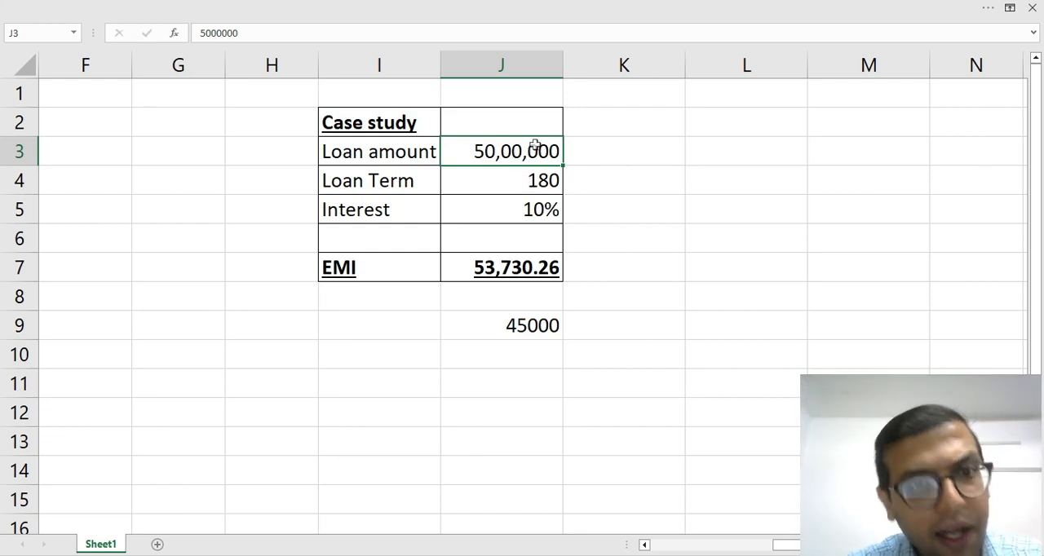
left_click(531, 179)
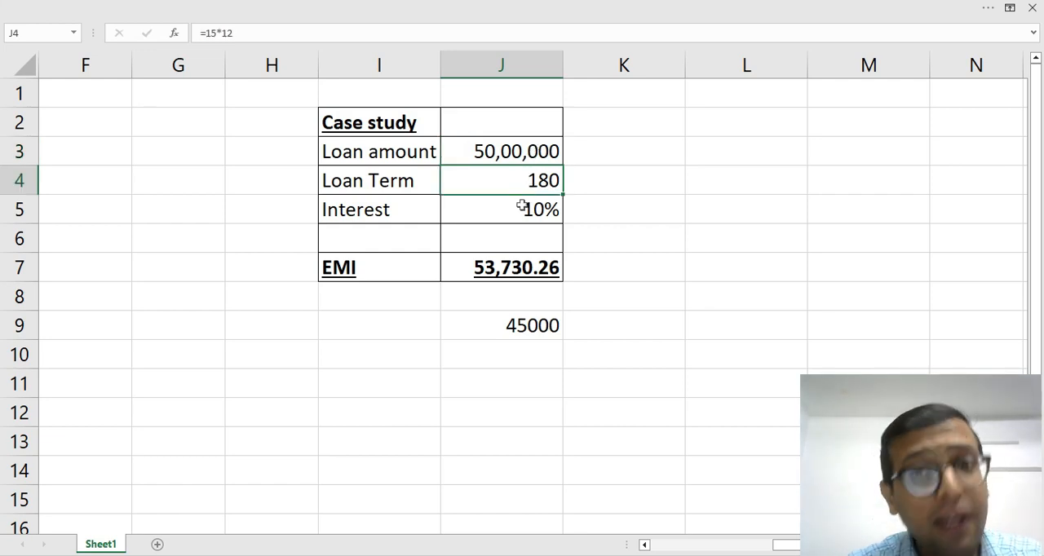
left_click(522, 206)
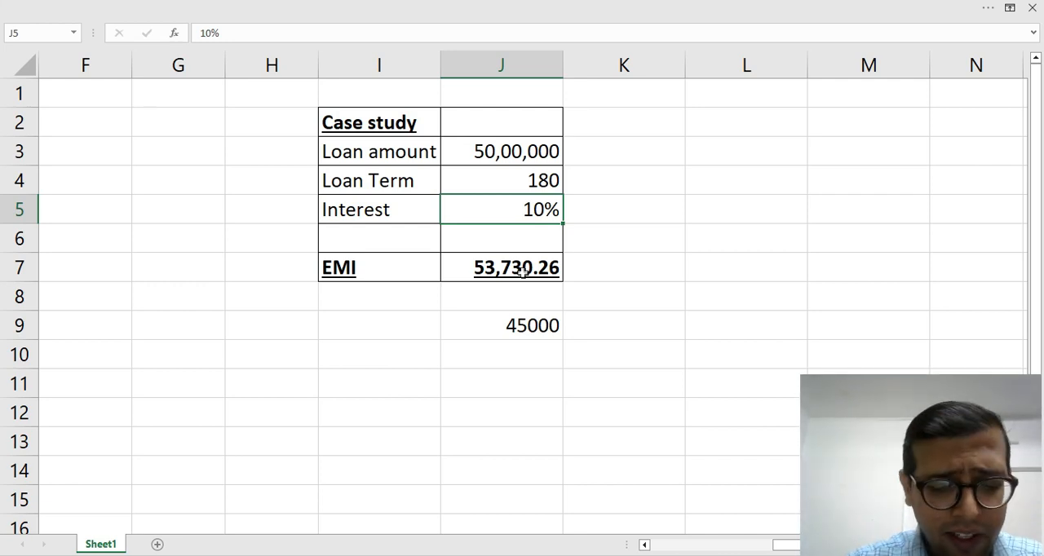
key("alt")
key("a")
key("w")
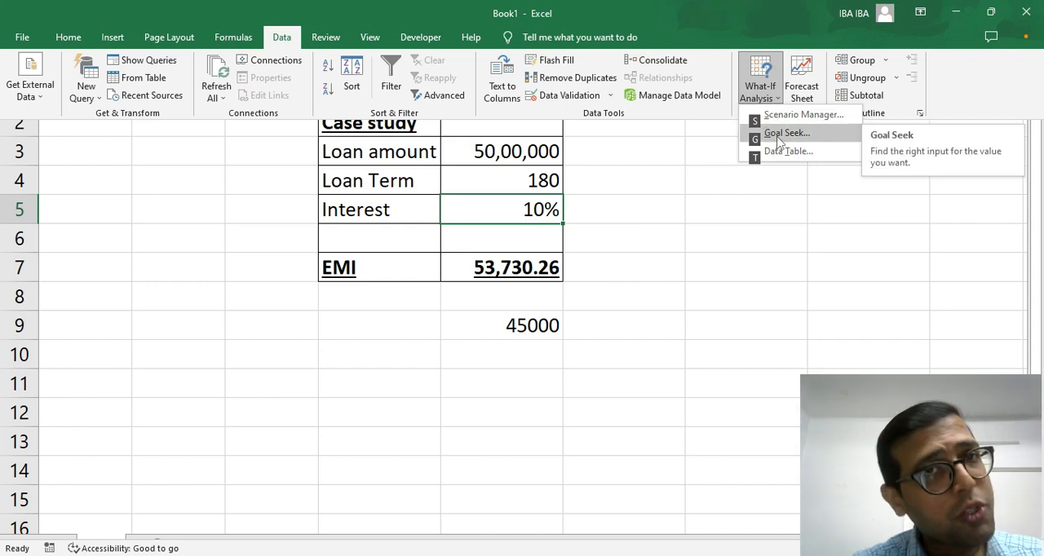
key("ctrl+c")
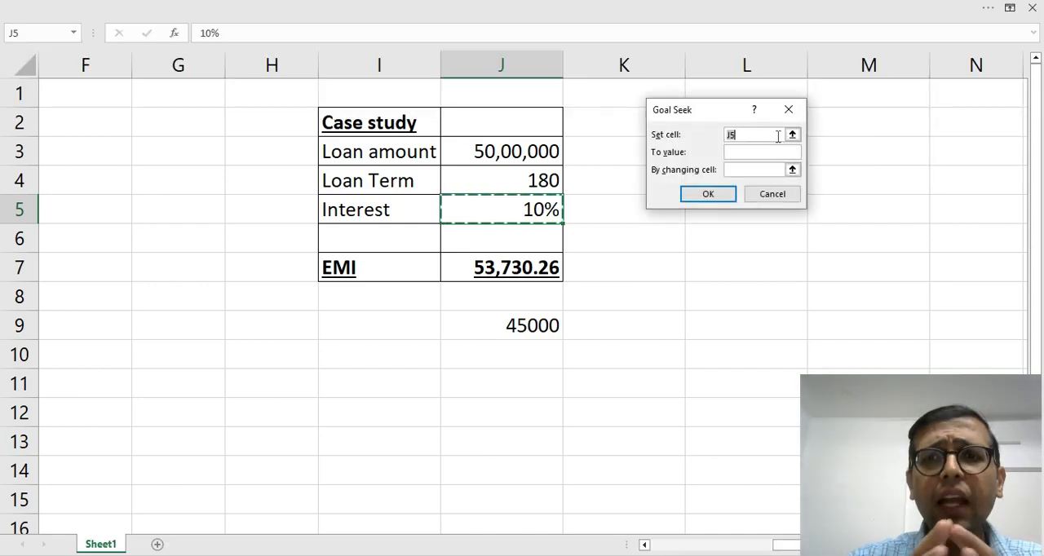
mouse_move(705, 112)
left_mouse_down()
mouse_move(713, 84)
mouse_move(717, 124)
left_mouse_up()
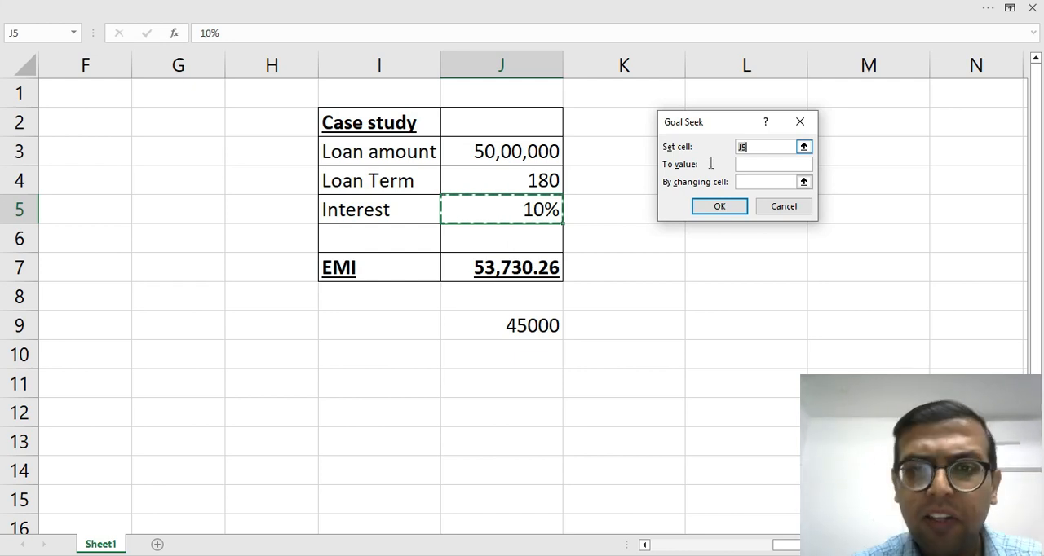
left_click(522, 270)
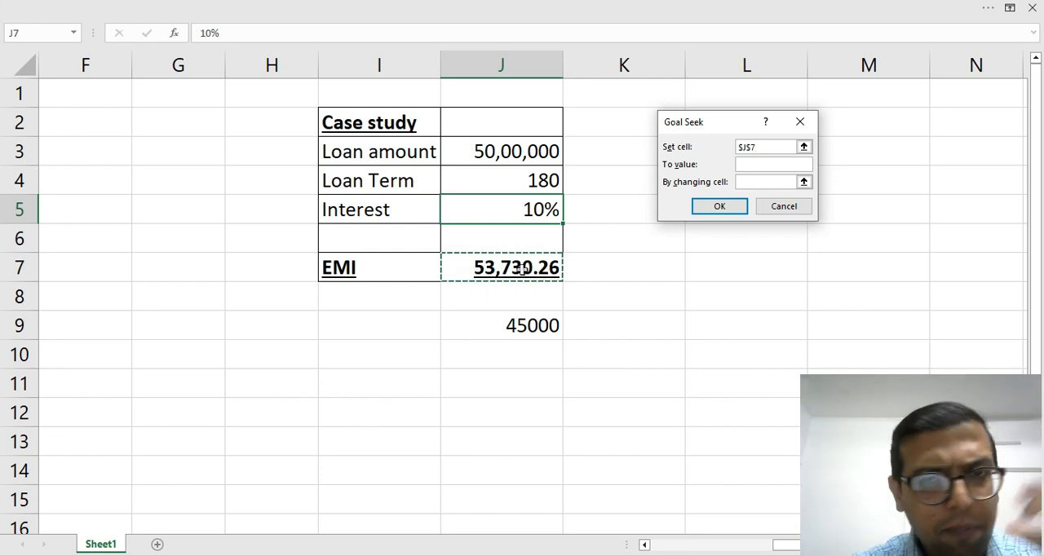
left_click(767, 165)
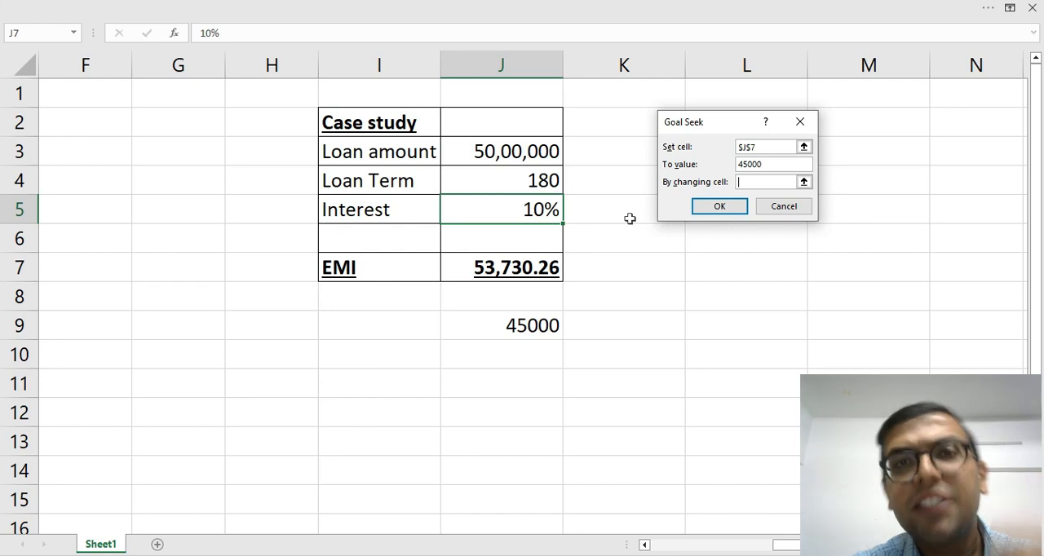
Run Goal Seek by changing the loan amount in J3, and discard the solution after reading it.
left_click(517, 151)
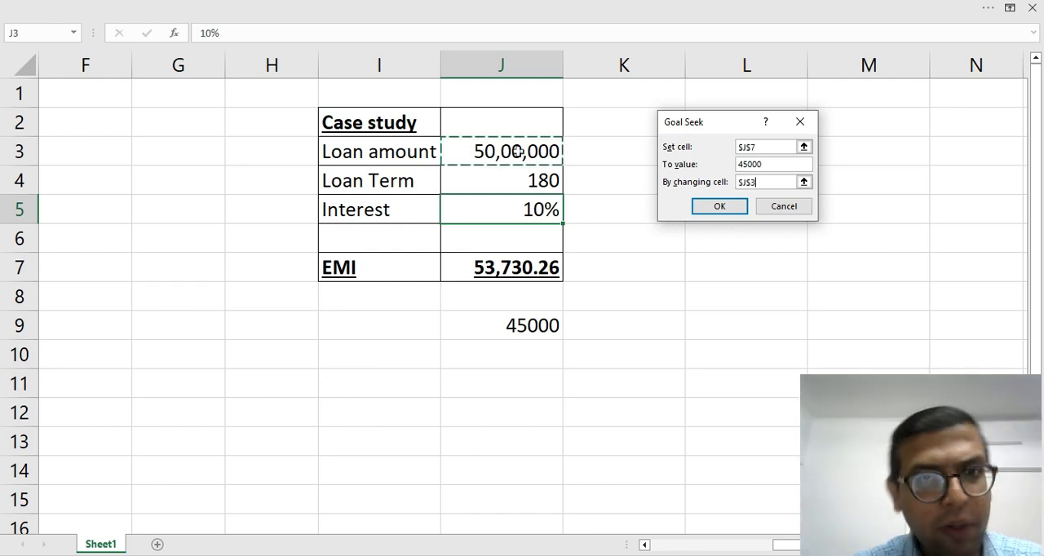
left_click(497, 183)
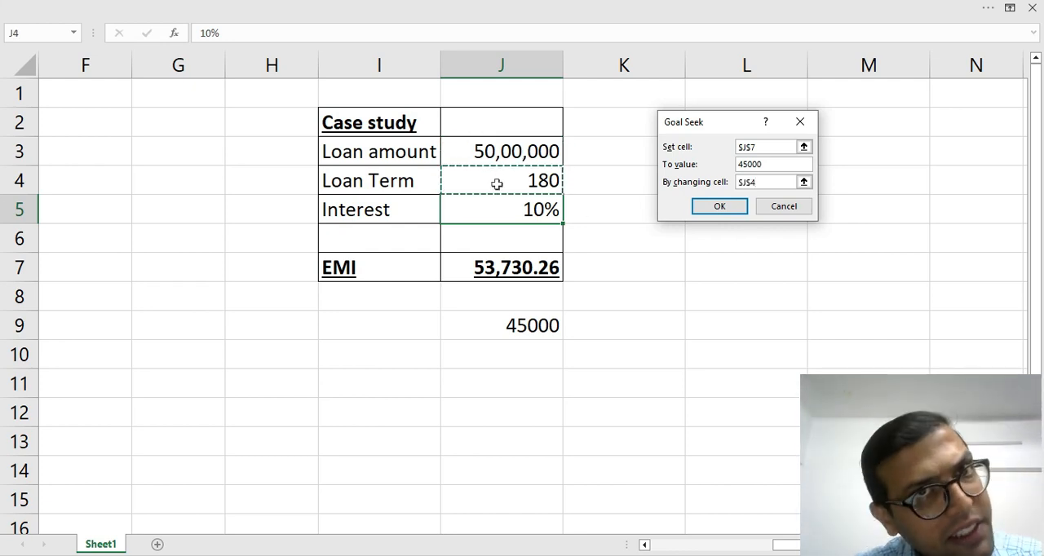
left_click(496, 207)
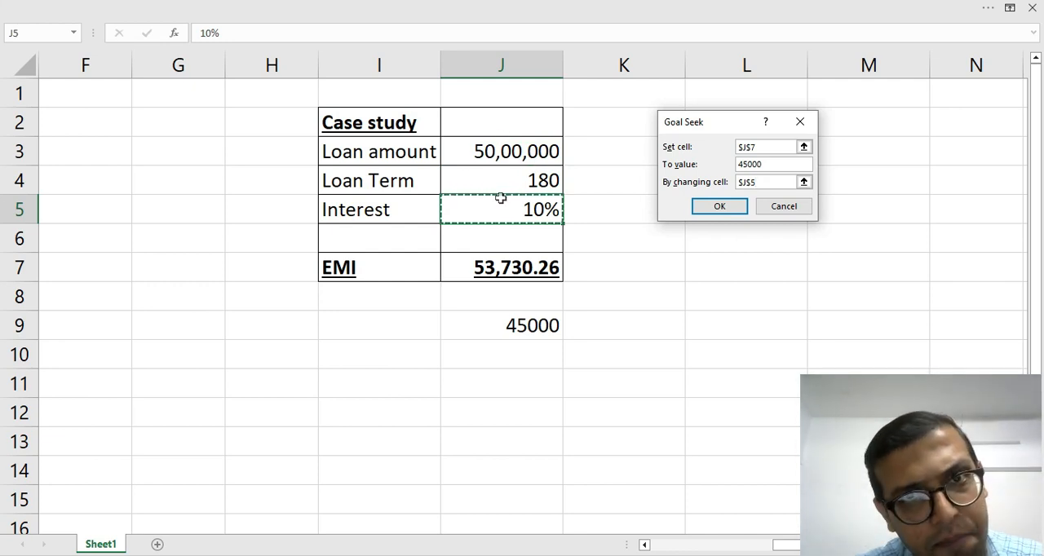
left_click(502, 148)
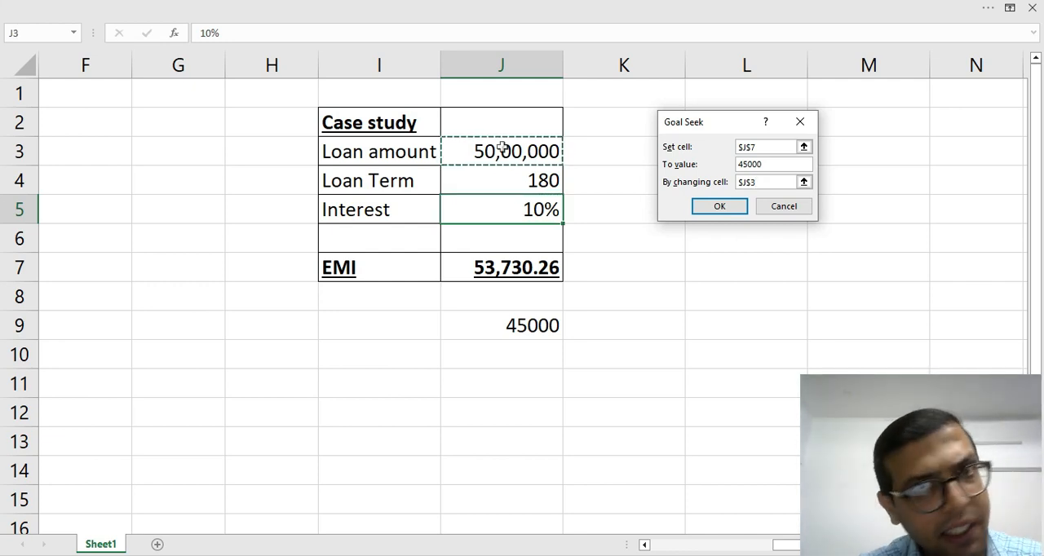
left_click(734, 209)
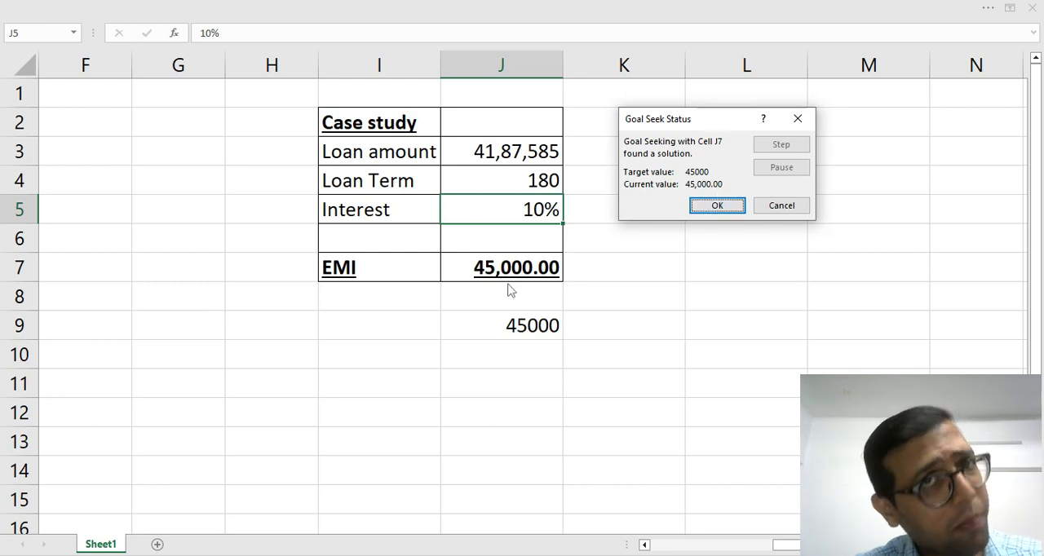
left_click(781, 207)
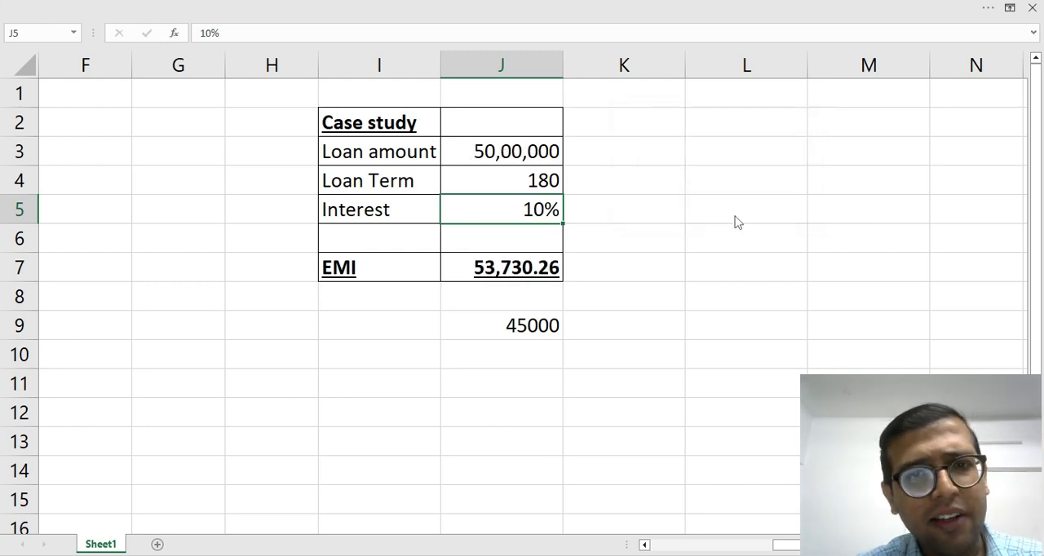
Note the solved loan amount as "41.87 lakhs" in cell J10, under the 45000 target.
left_click(531, 366)
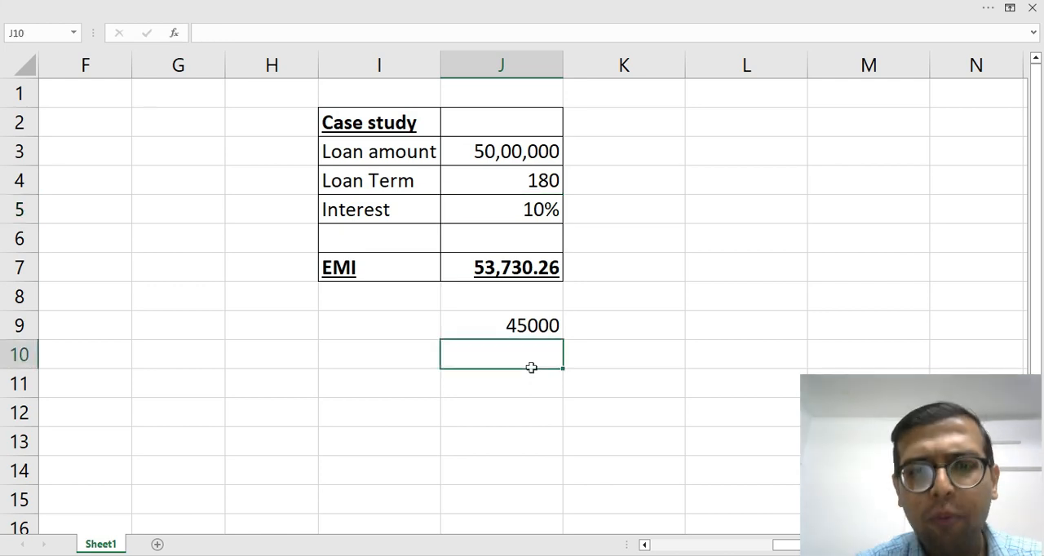
type("41.")
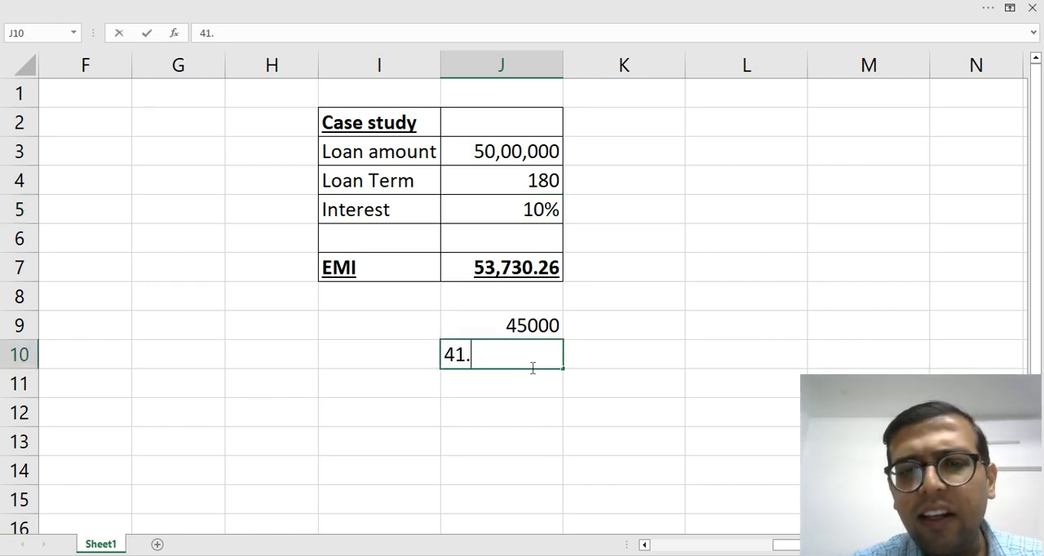
type("87 lakhs")
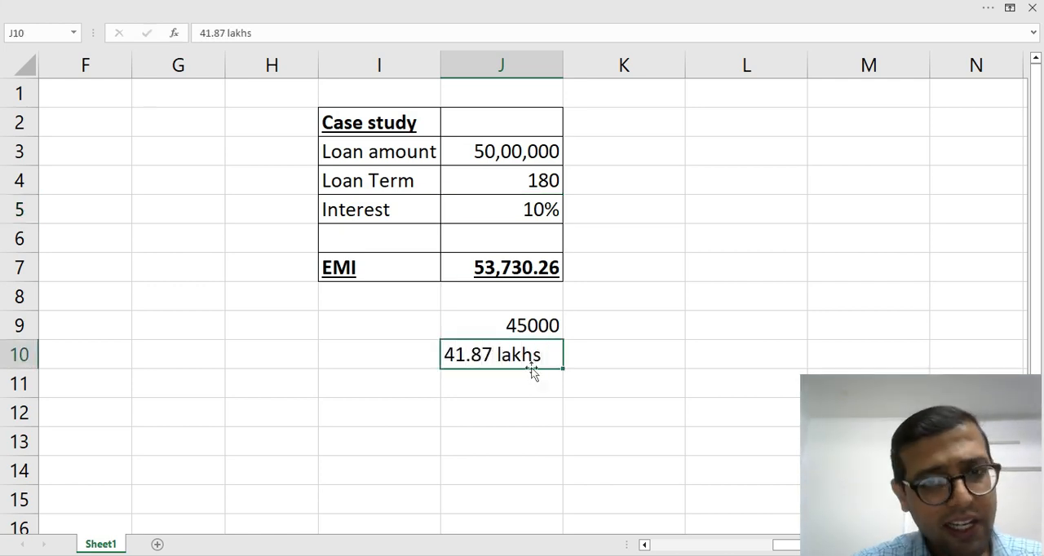
key("Return")
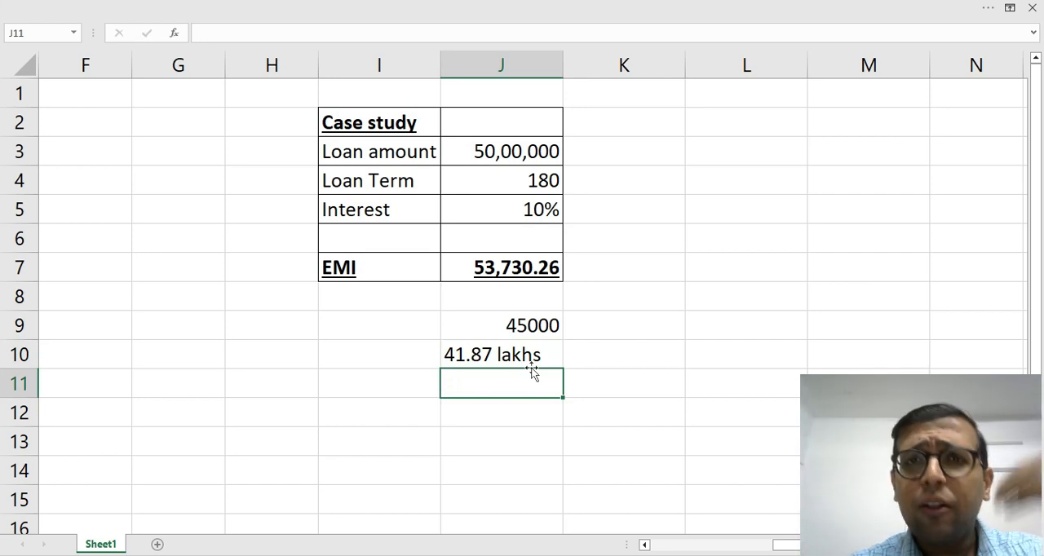
Add two more target EMIs beside the first: 35000 in I9 and 32000 in K9.
key("Up")
key("Up")
key("Left")
type("35000")
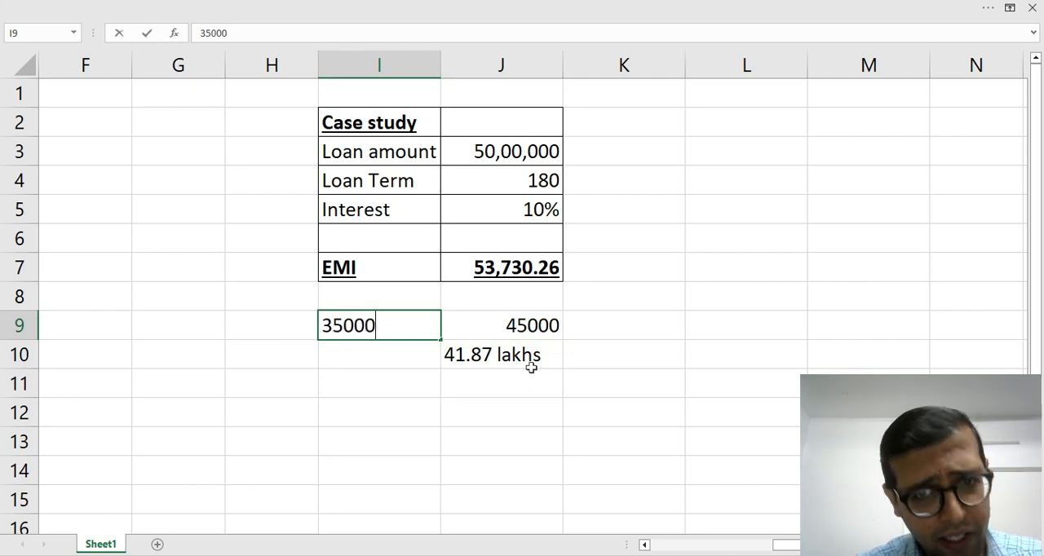
key("Return")
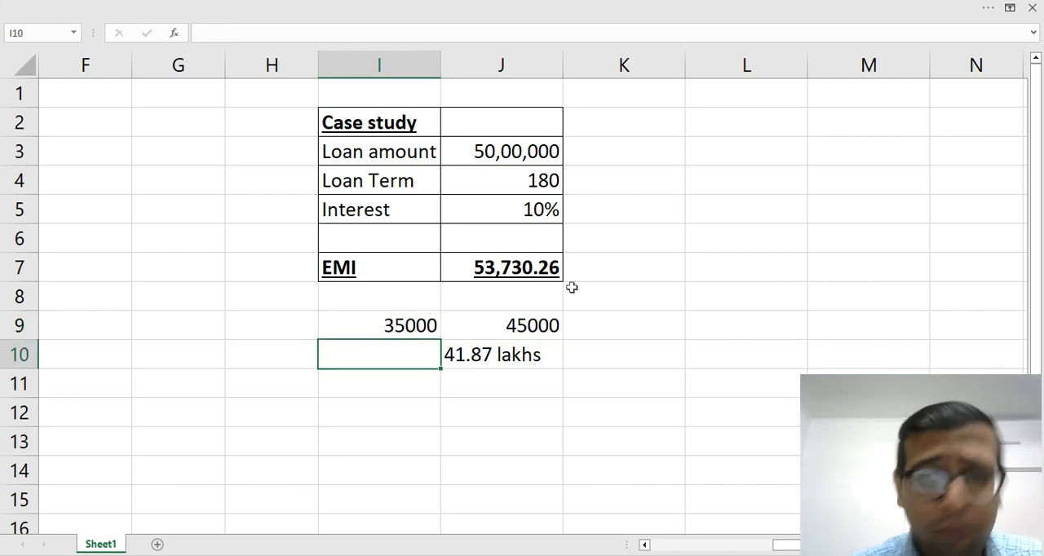
left_click(636, 325)
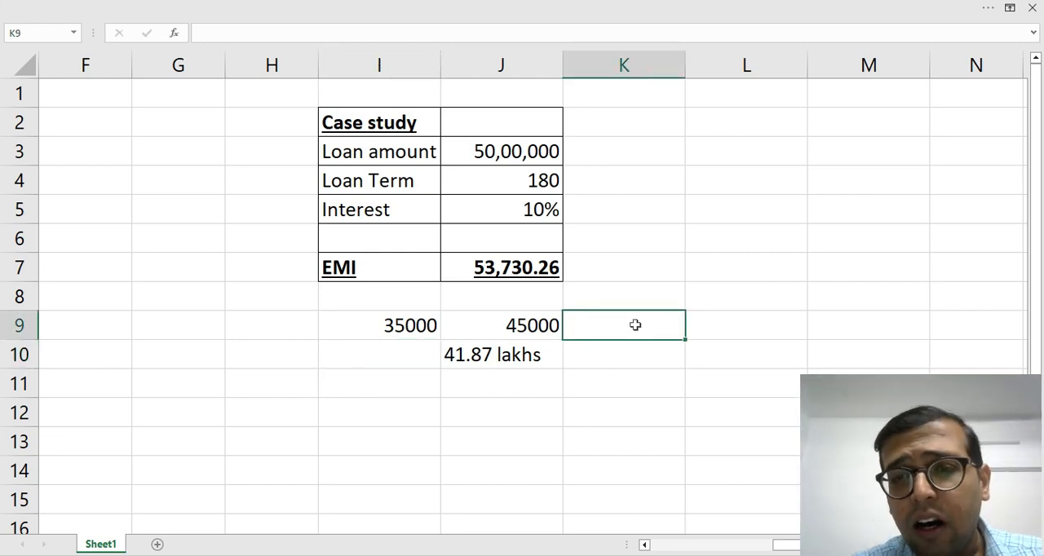
type("32000")
key("Return")
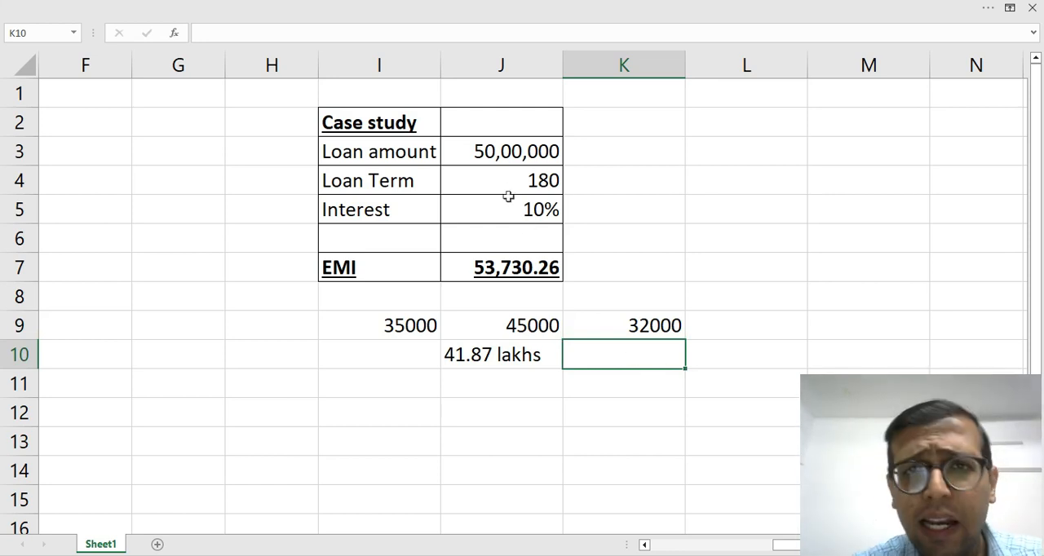
Clear the target EMIs and the noted loan amount from the range I9:K11.
left_click(383, 326)
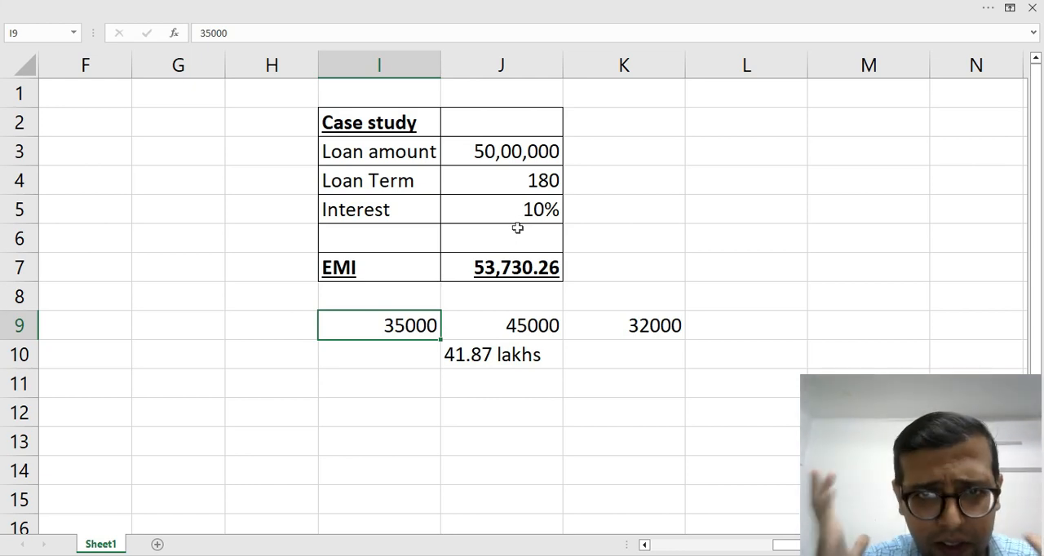
key("shift+Right")
key("shift+Right")
key("shift+Down")
key("shift+Down")
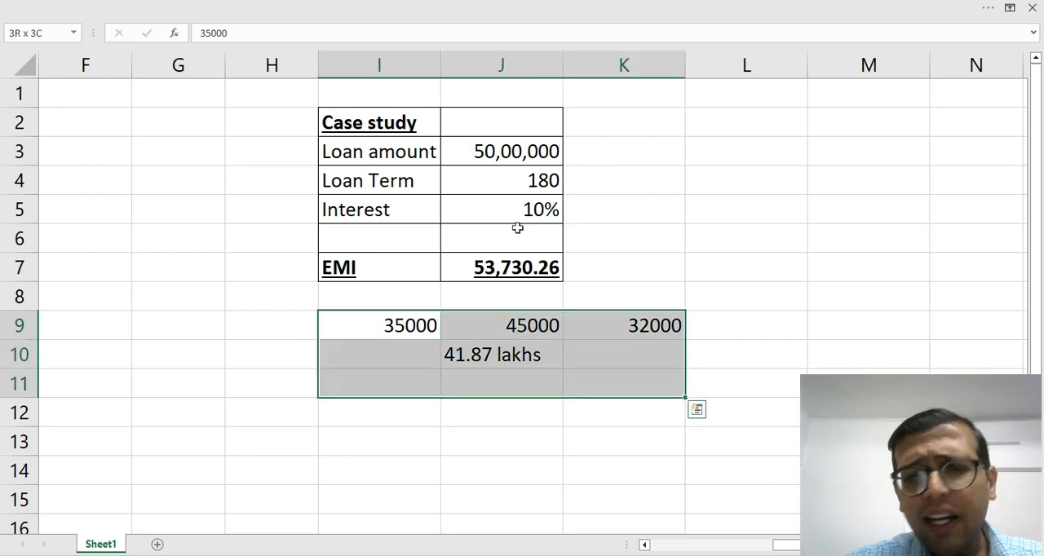
key("Delete")
Copy the loan amount from J3 into K7:M7, beside the EMI result.
key("Up")
key("Right")
key("Right")
key("Up")
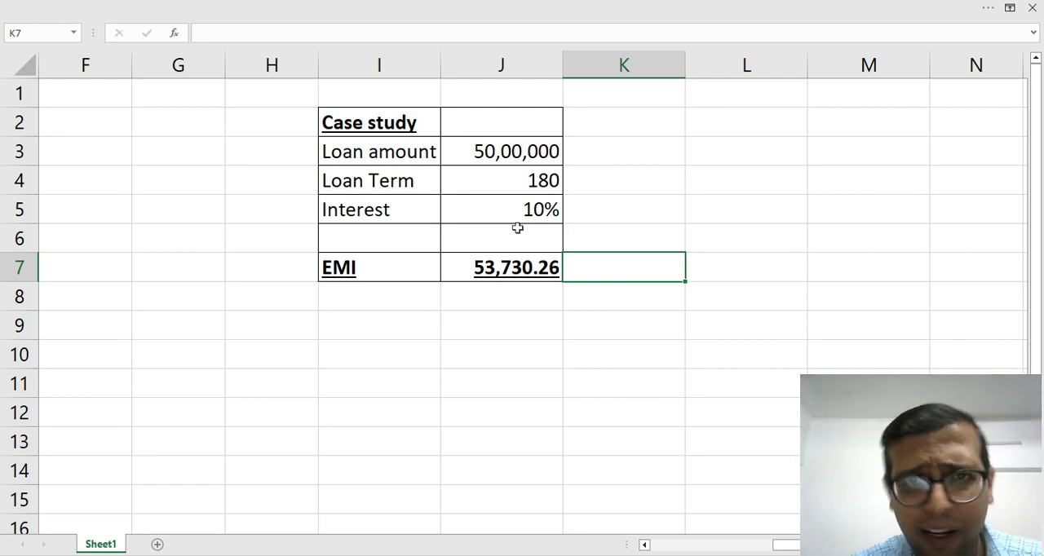
key("Up")
key("Up")
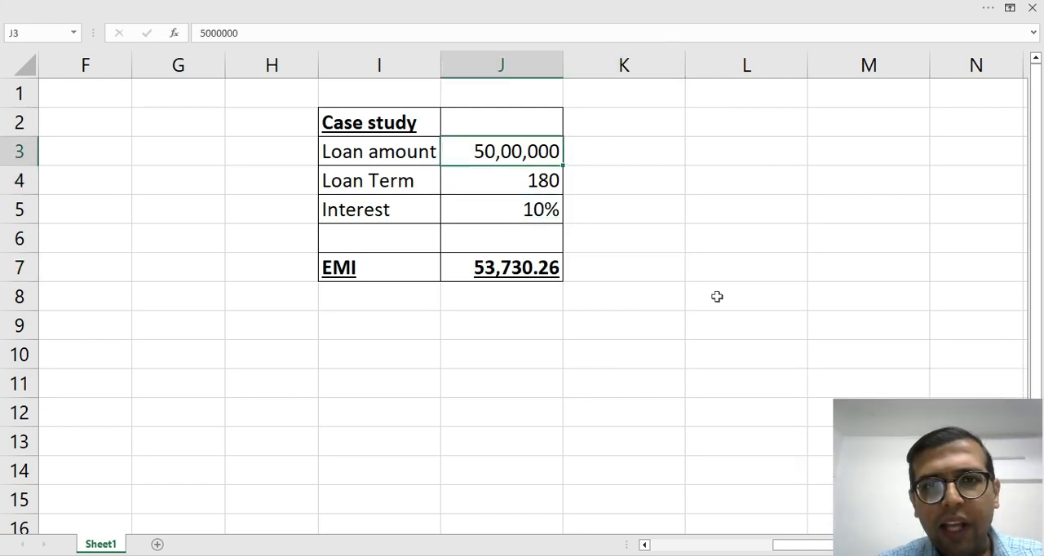
key("ctrl+c")
key("Down")
key("Down")
key("Down")
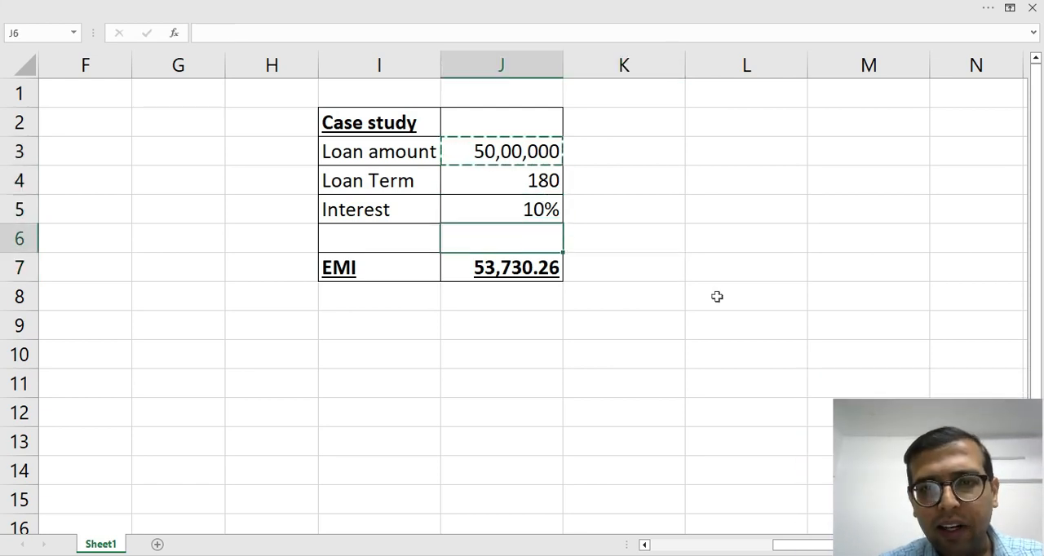
key("Down")
key("Right")
key("shift+Right")
key("shift+Right")
key("ctrl+v")
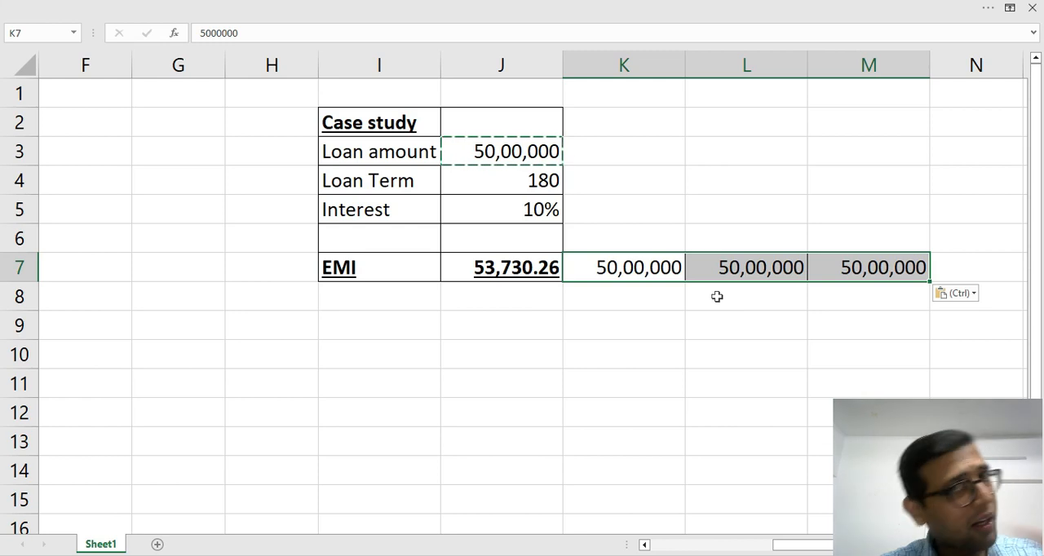
Change the loan amount in K7 to 5500000.
key("Left")
key("Right")
key("F2")
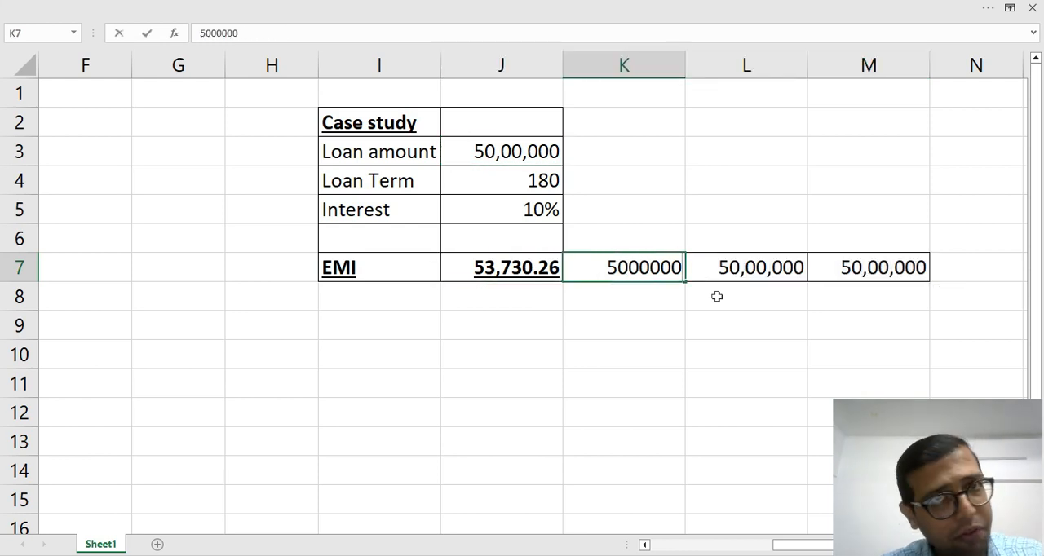
key("Left")
key("Left")
key("Left")
key("Left")
key("Left")
key("shift+Right")
key("shift+Right")
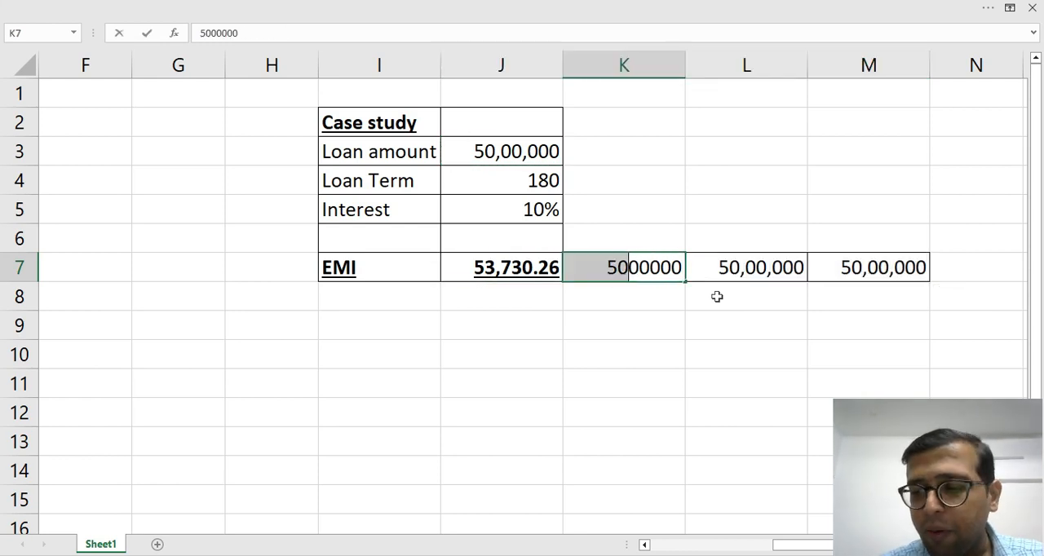
type("55")
key("Tab")
Change the loan amount in L7 to 4500000.
key("F2")
key("Left")
key("Left")
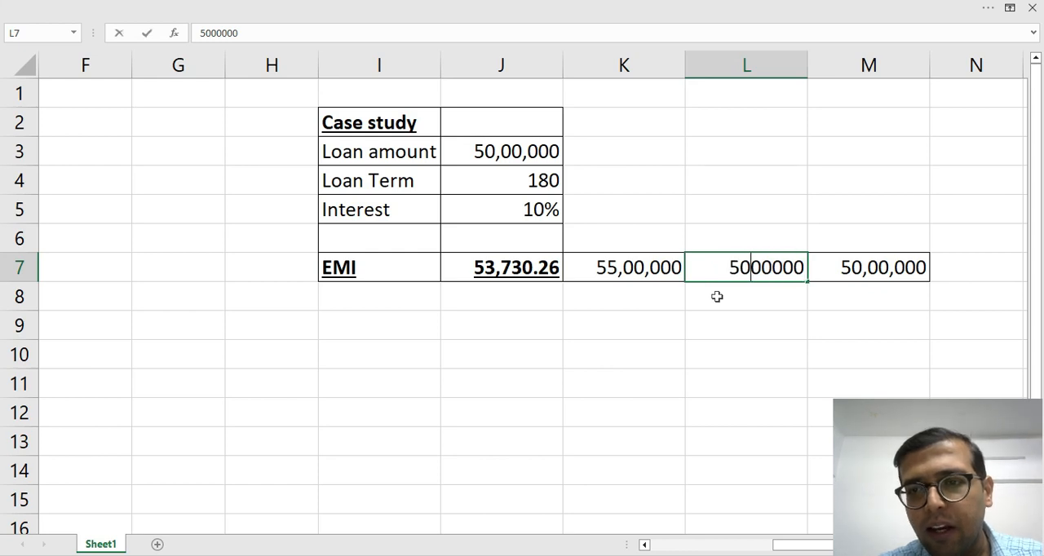
key("shift+Left")
key("shift+Left")
type("45")
key("Tab")
Change the loan amount in M7 to 3500000.
key("F2")
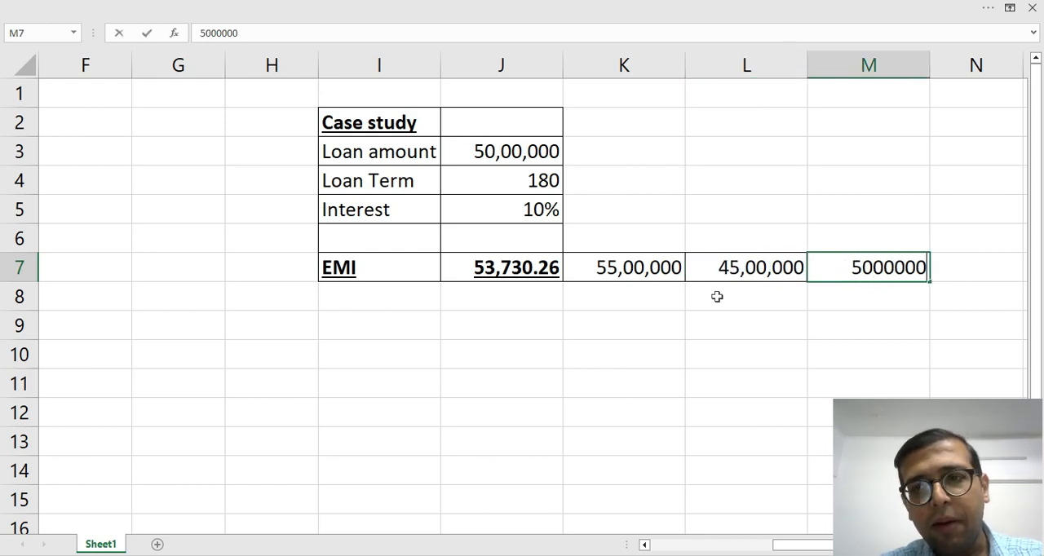
key("Left")
key("Left")
key("Left")
key("Left")
key("shift+Right")
key("shift+Right")
type("35")
key("Return")
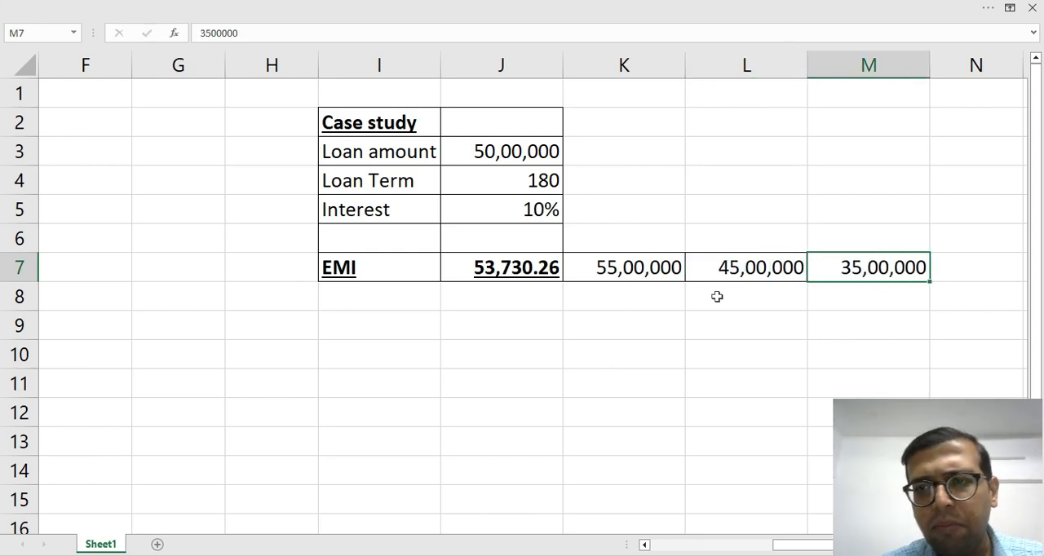
Copy the loan term formula from J4 into J8, directly under the EMI result.
key("Up")
key("shift+Right")
key("shift+Right")
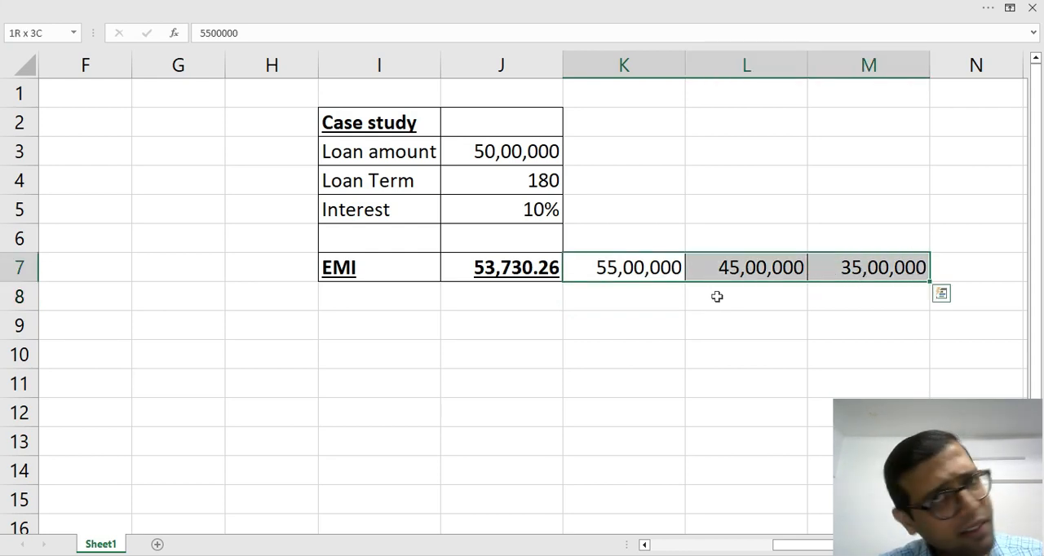
key("Left")
key("Left")
key("Up")
key("Up")
key("Right")
key("Right")
key("Up")
key("Left")
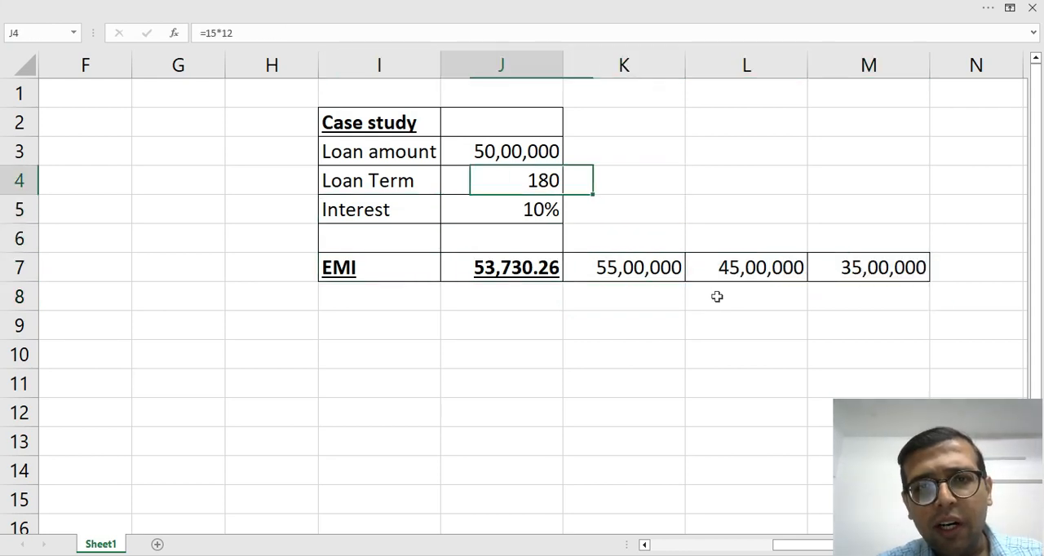
key("ctrl+c")
key("Down")
key("Down")
key("Down")
key("Down")
key("ctrl+v")
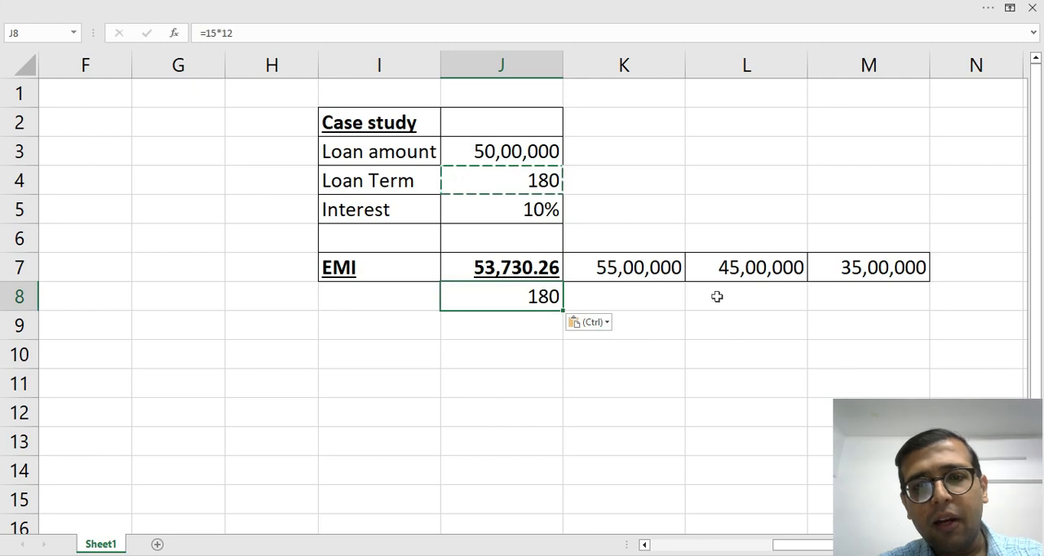
Change the loan term formula in J8 to =18*12.
key("F2")
key("Left")
key("Left")
key("Left")
key("shift+Left")
key("shift+Left")
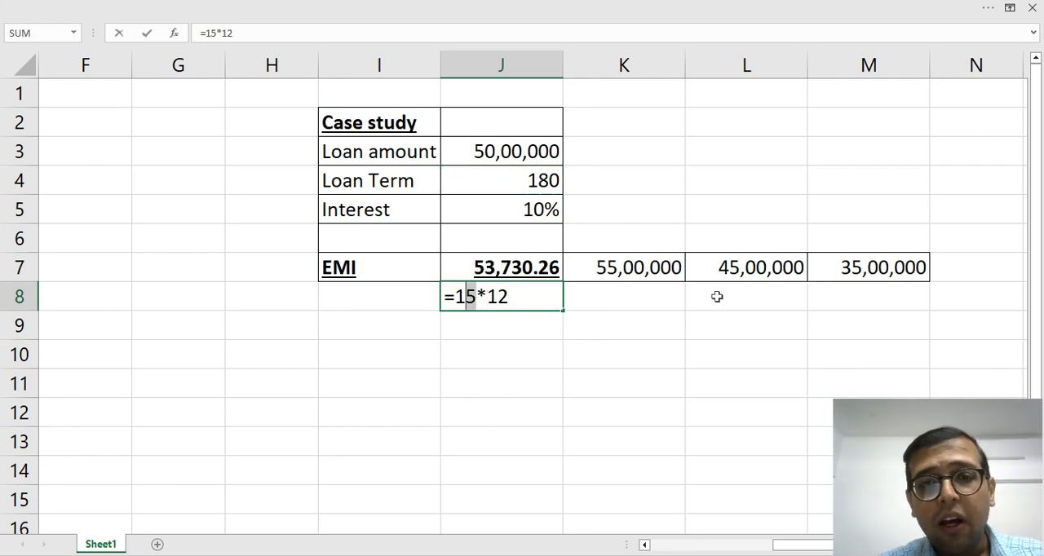
type("18")
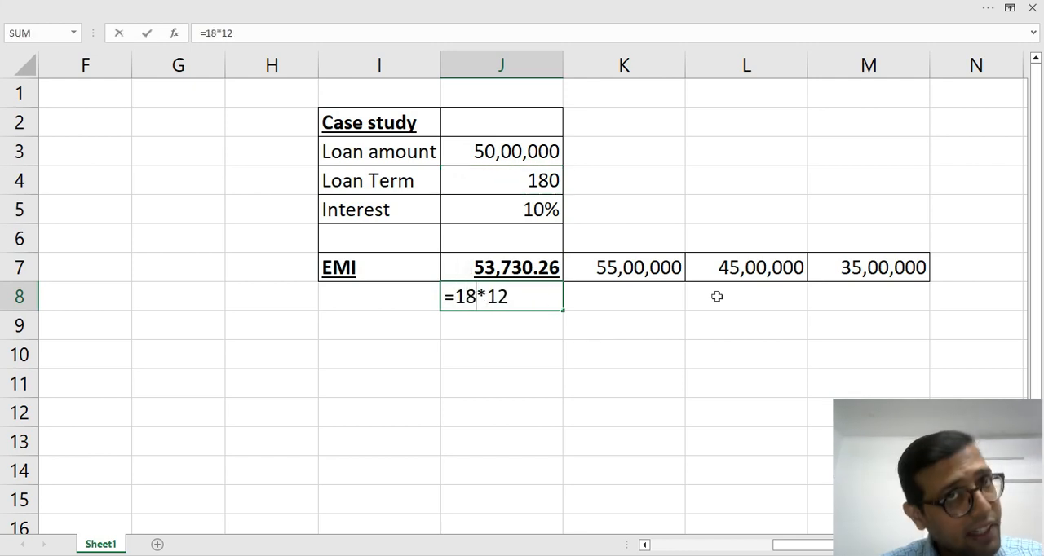
key("Return")
Fill the loan term formula down into J9 and change it to =20*12.
key("ctrl+d")
key("F2")
key("Left")
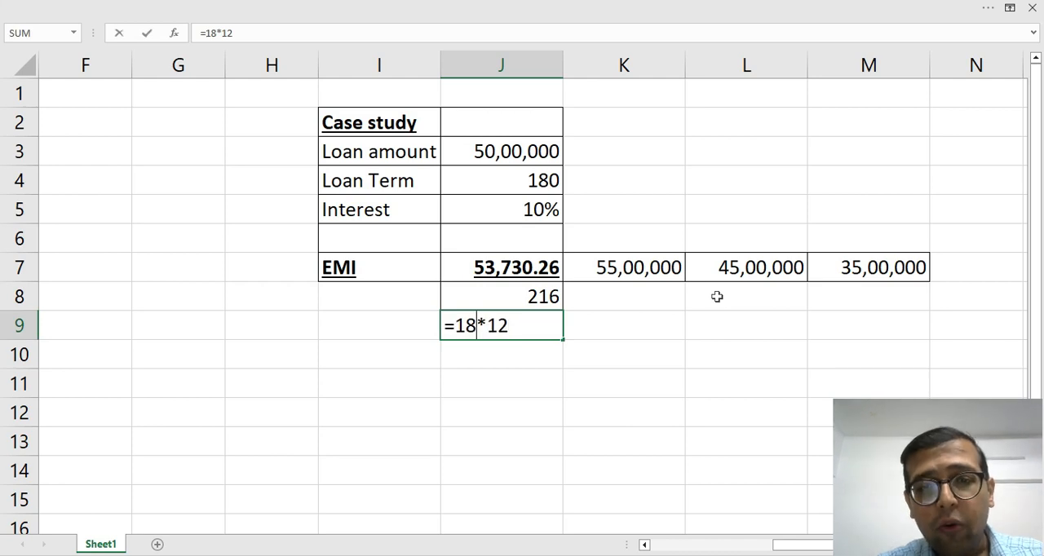
key("shift+Left")
key("shift+Left")
type("0")
key("BackSpace")
type("20")
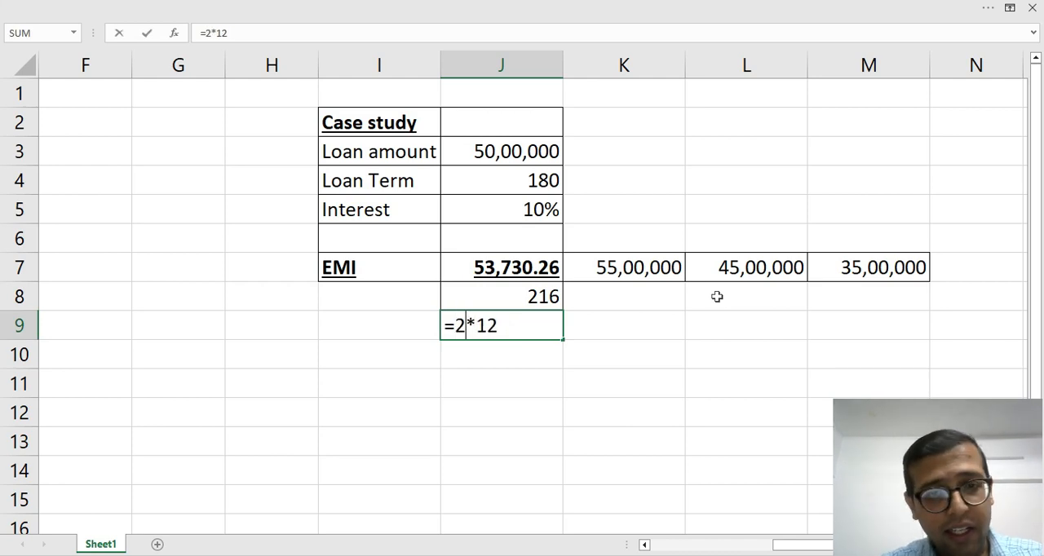
key("Return")
Fill the loan term formula down into J10 and change it to =25*12.
key("ctrl+d")
key("F2")
key("Left")
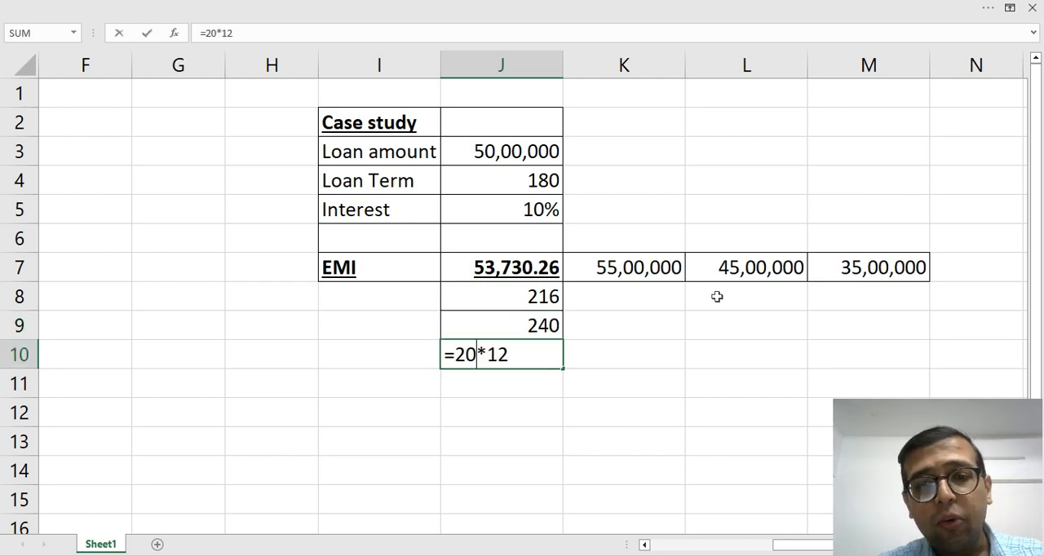
key("shift+Left")
type("5")
key("Return")
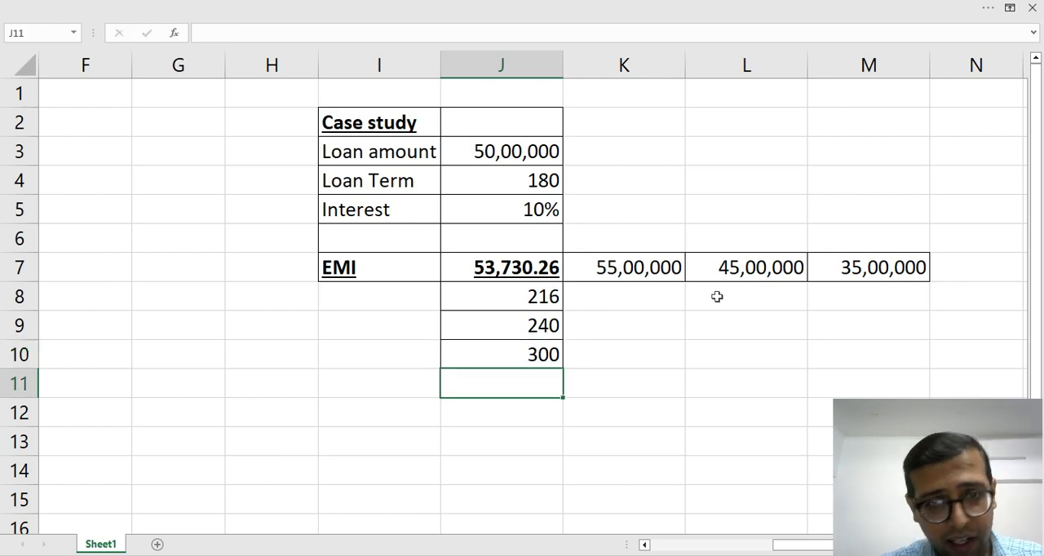
Review the EMI formula in J7 along with the loan amounts in row 7 and the loan terms in column J.
key("Up")
key("Up")
key("Up")
key("Up")
key("Down")
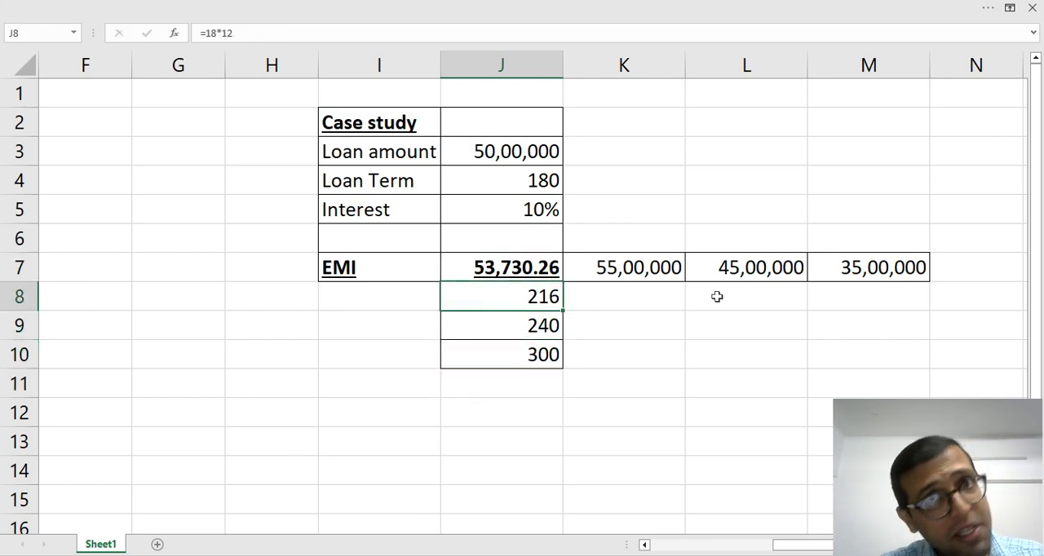
key("Up")
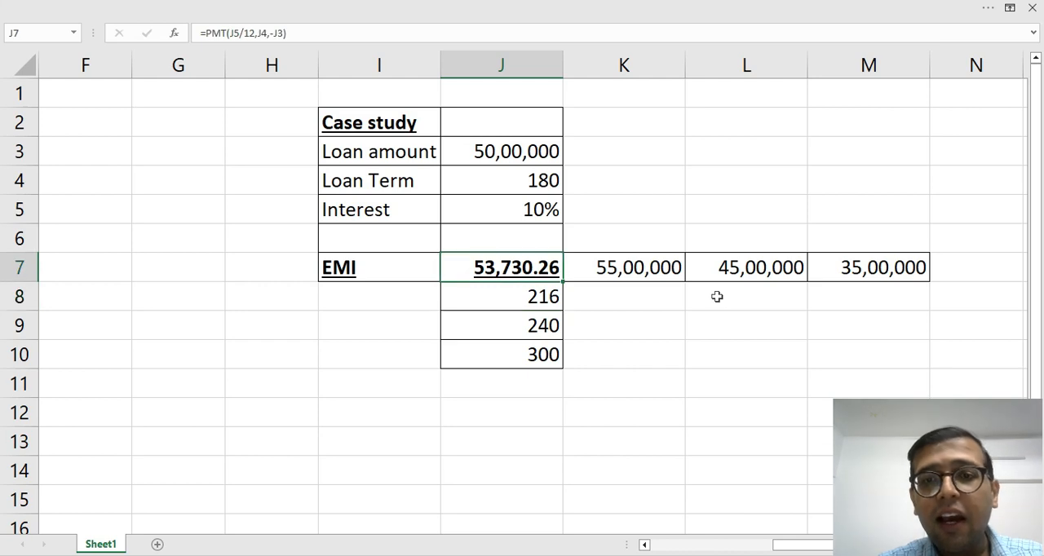
key("Down")
key("Down")
key("Up")
key("Up")
key("Down")
key("Down")
key("Up")
key("Up")
key("Right")
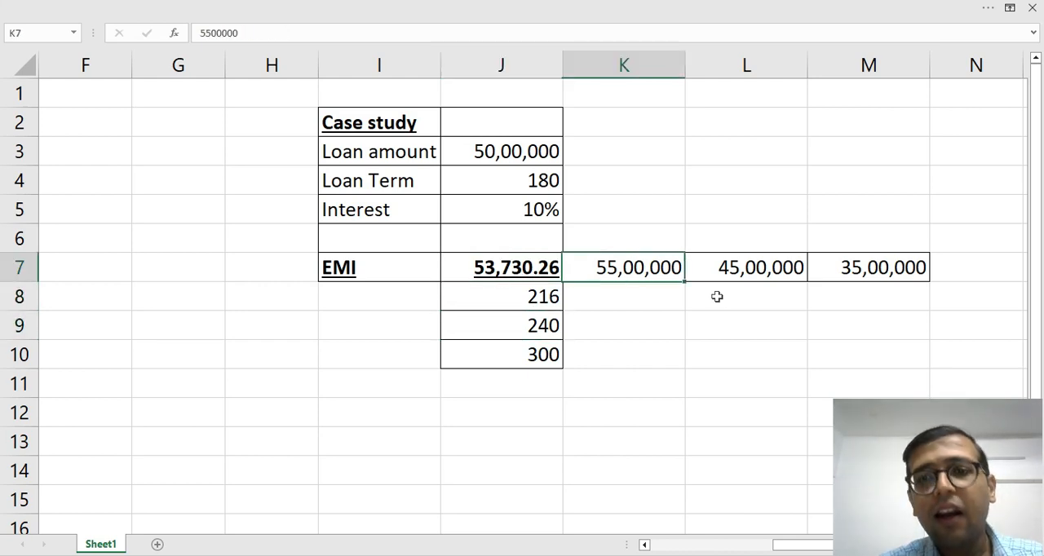
key("Right")
key("Left")
key("Down")
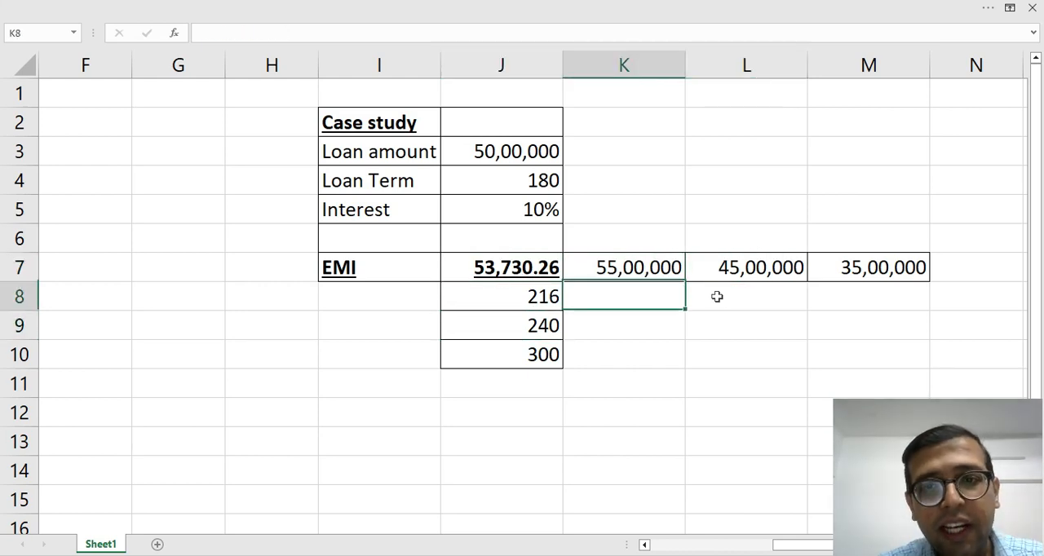
key("Down")
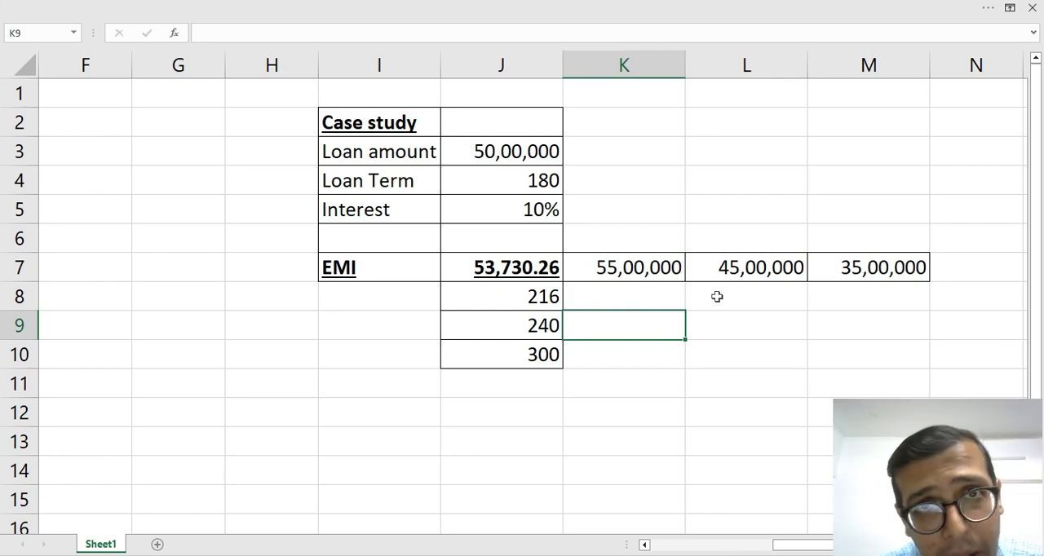
key("Up")
key("Up")
key("Left")
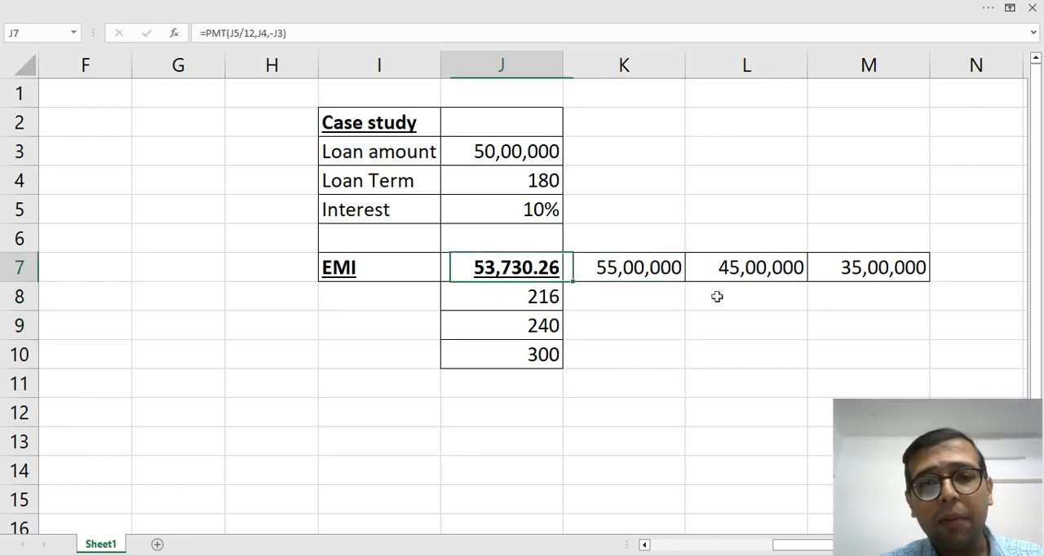
key("F2")
key("Escape")
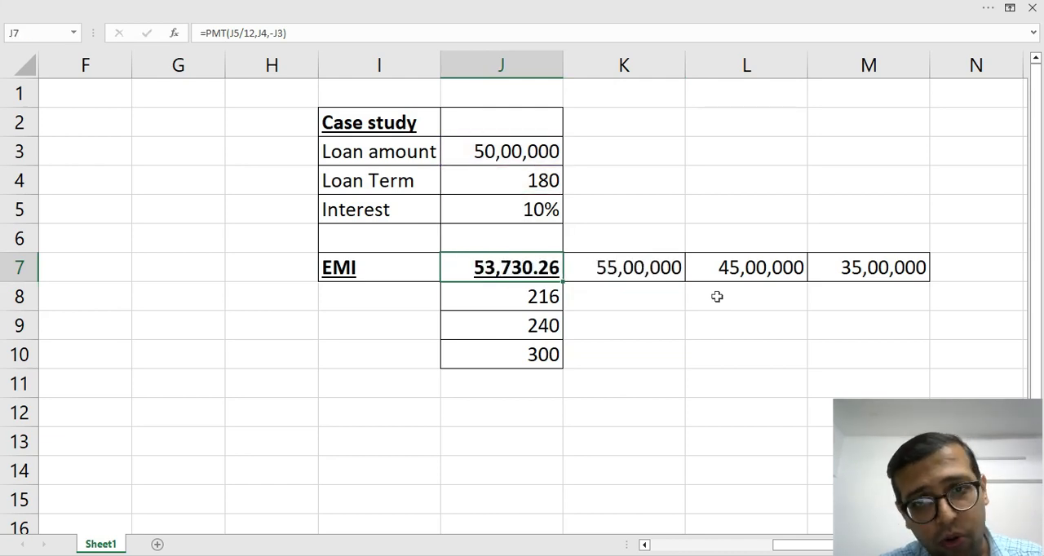
Start a What-If Analysis Data Table on the range J7:M10.
key("shift+Right")
key("shift+Right")
key("shift+Right")
key("shift+Down")
key("shift+Down")
key("shift+Down")
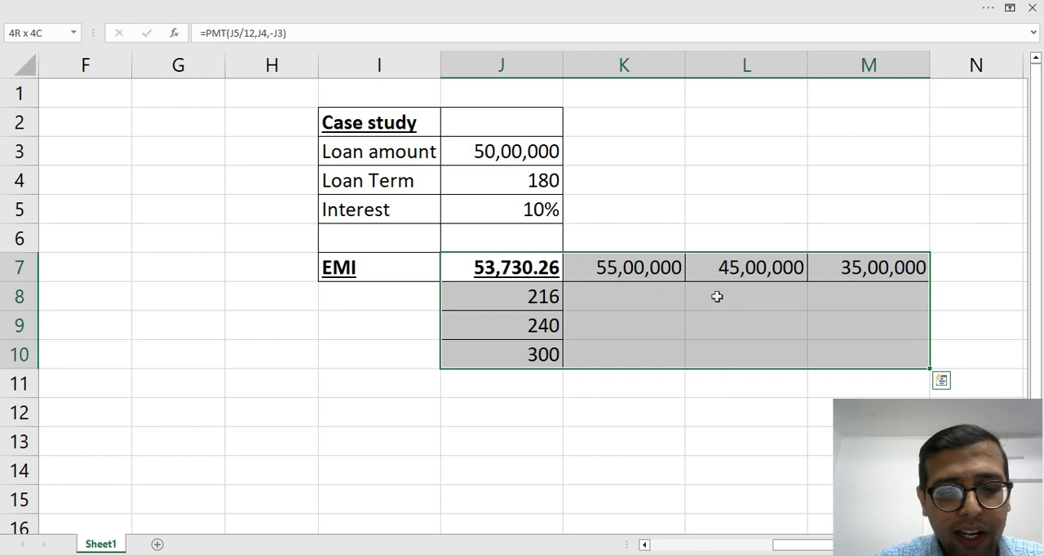
key("alt+a")
key("w")
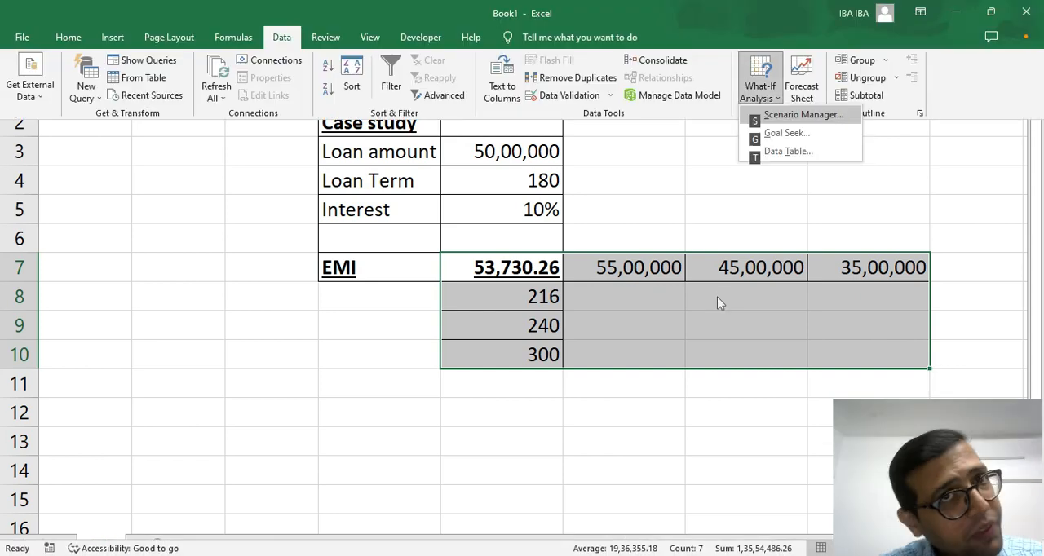
left_click(819, 151)
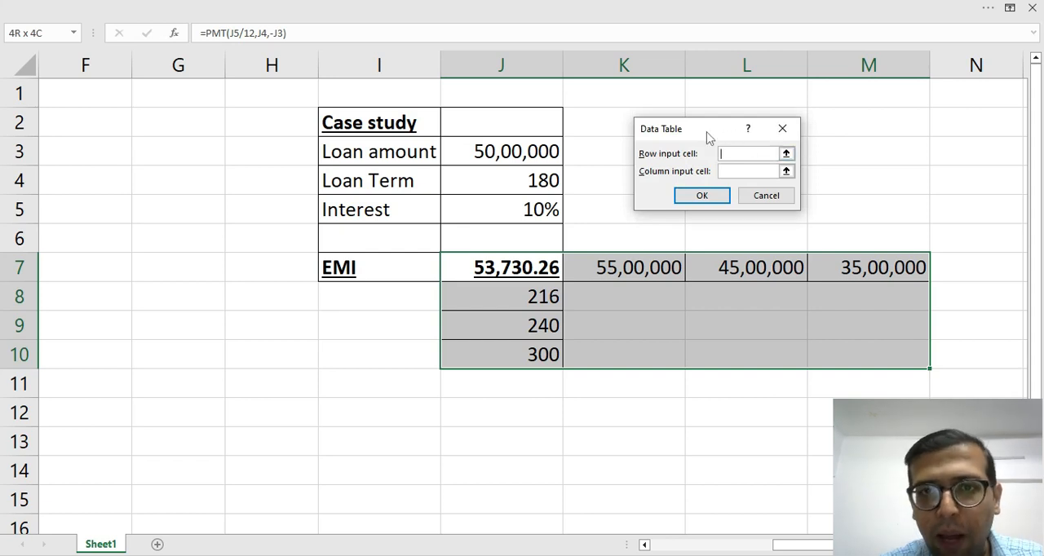
Create the data table with row input cell J3 and column input cell J4, and format J7:M10 with thousands separators and two decimals.
left_click_drag(709, 135, 709, 108)
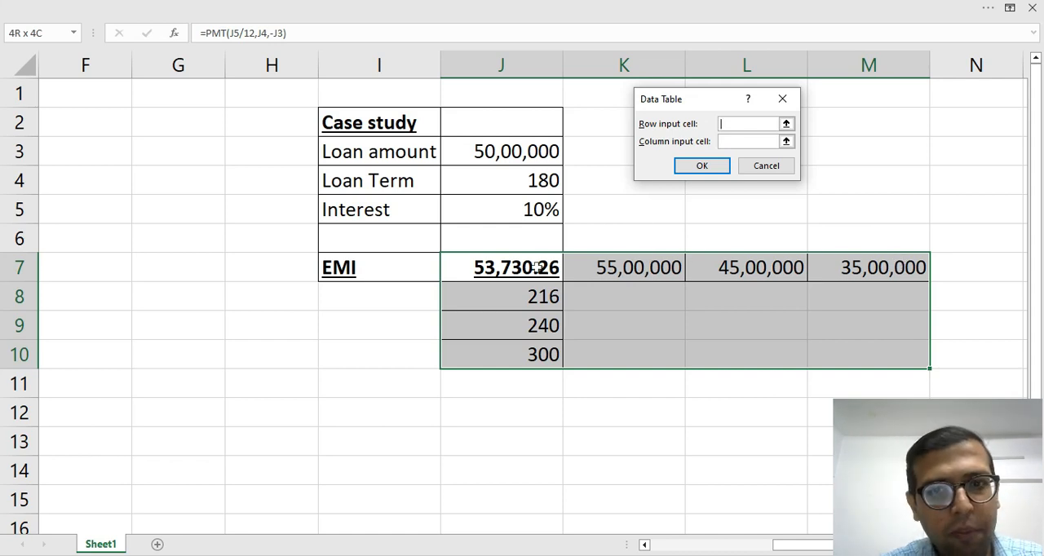
left_click(528, 151)
left_click(733, 140)
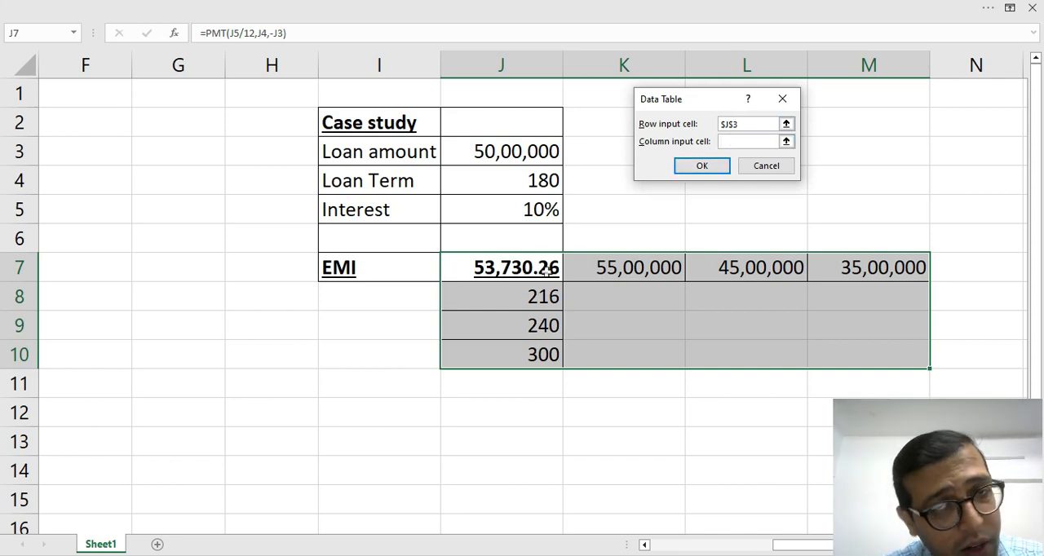
left_click(545, 181)
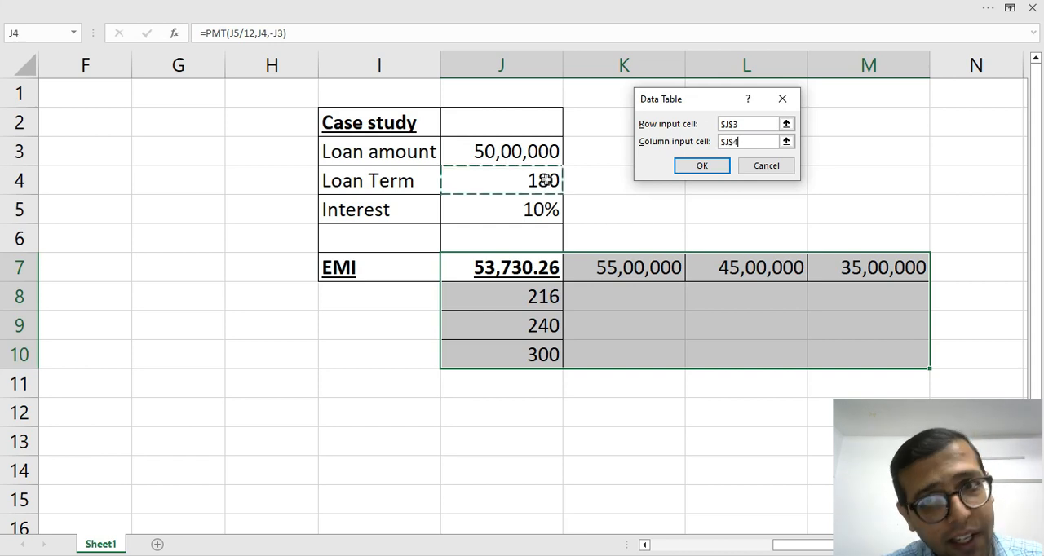
left_click(700, 166)
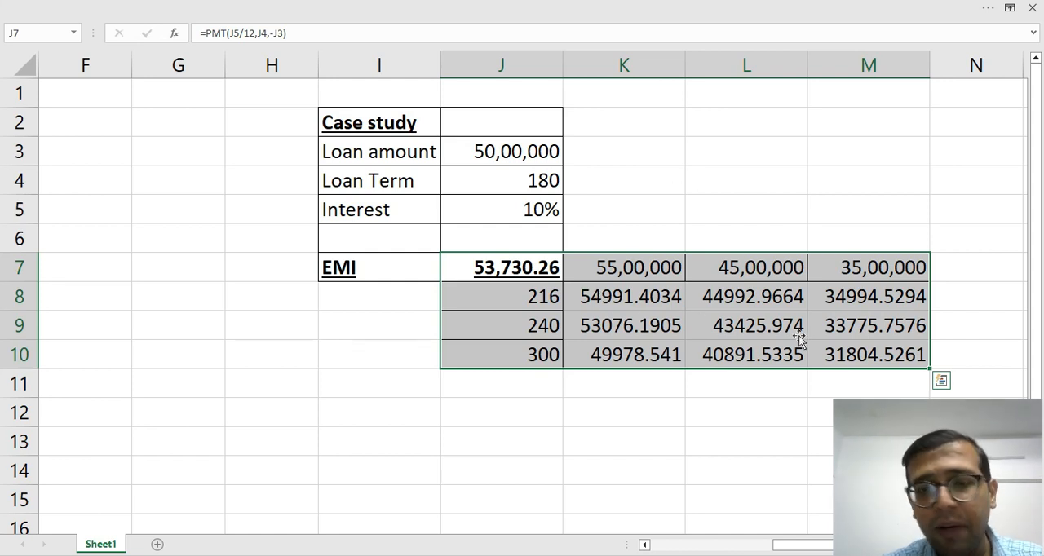
key("ctrl+shift+1")
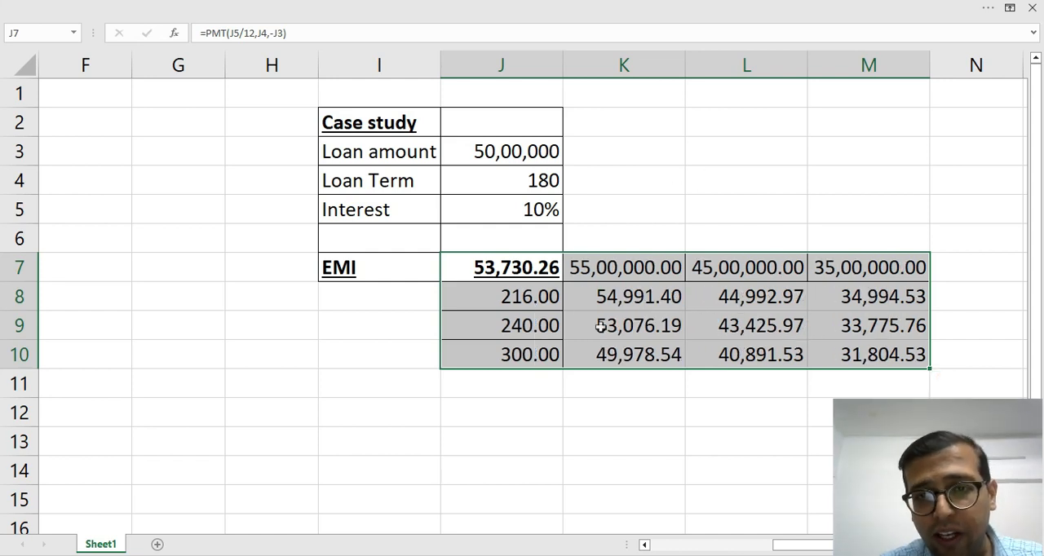
left_click(700, 356)
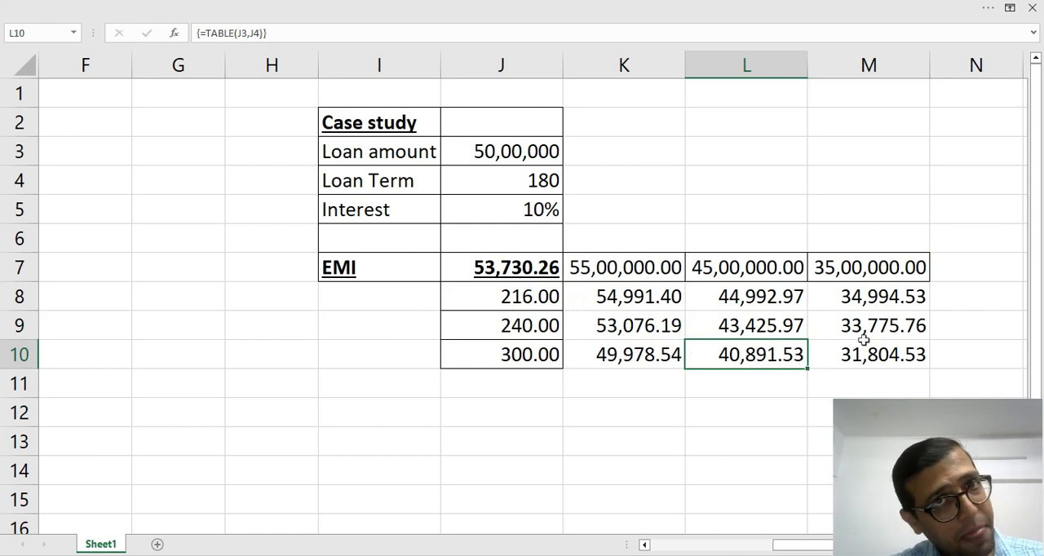
Examine the data table's EMI values for the 35,00,000 loan in column M against the loan terms in J8:J10.
left_click(871, 271)
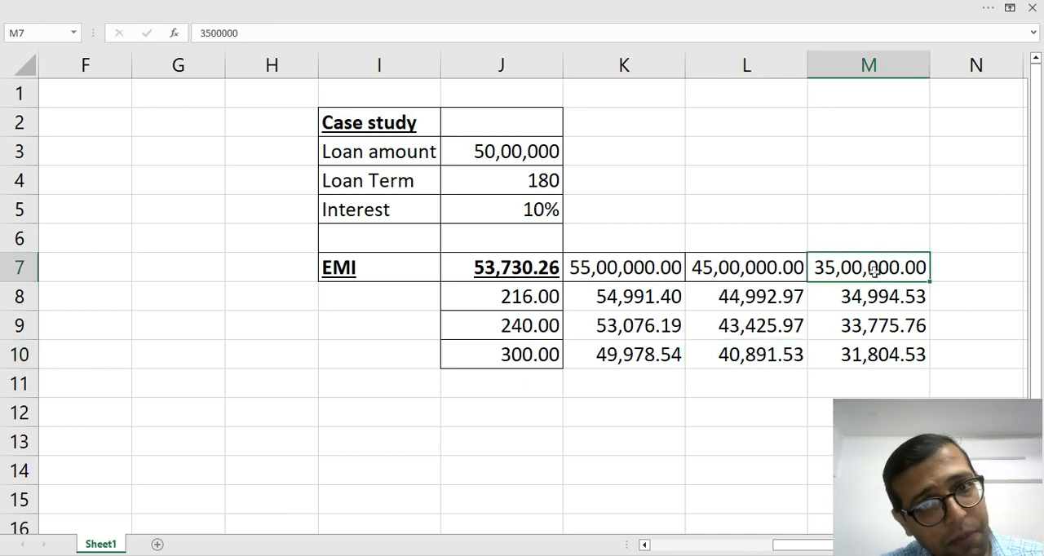
left_click(513, 319)
key("Up")
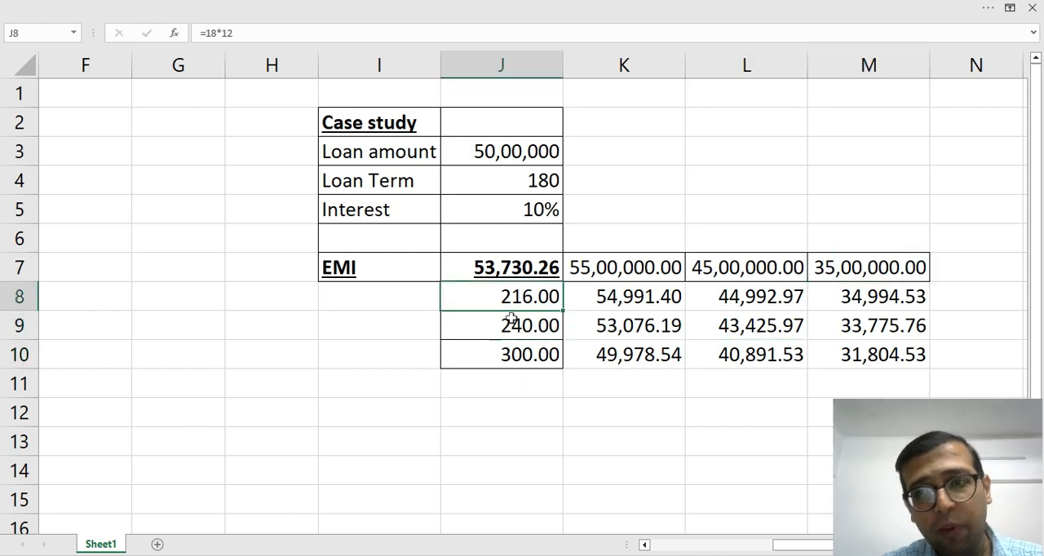
key("Right")
key("Right")
key("Right")
key("Down")
key("Down")
Set the interest rate in J5 to 11% to recalculate the EMI data table.
left_click(512, 210)
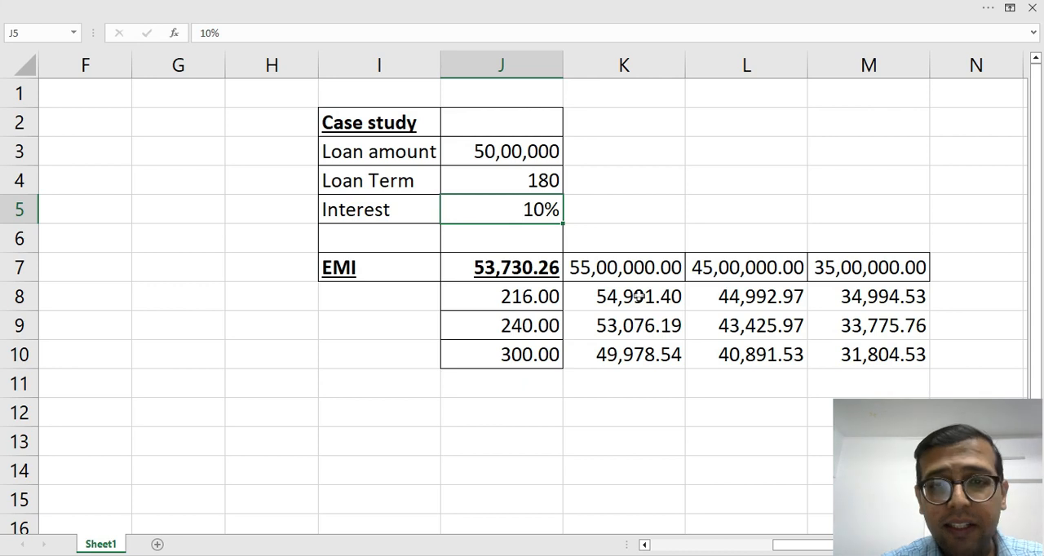
type("11")
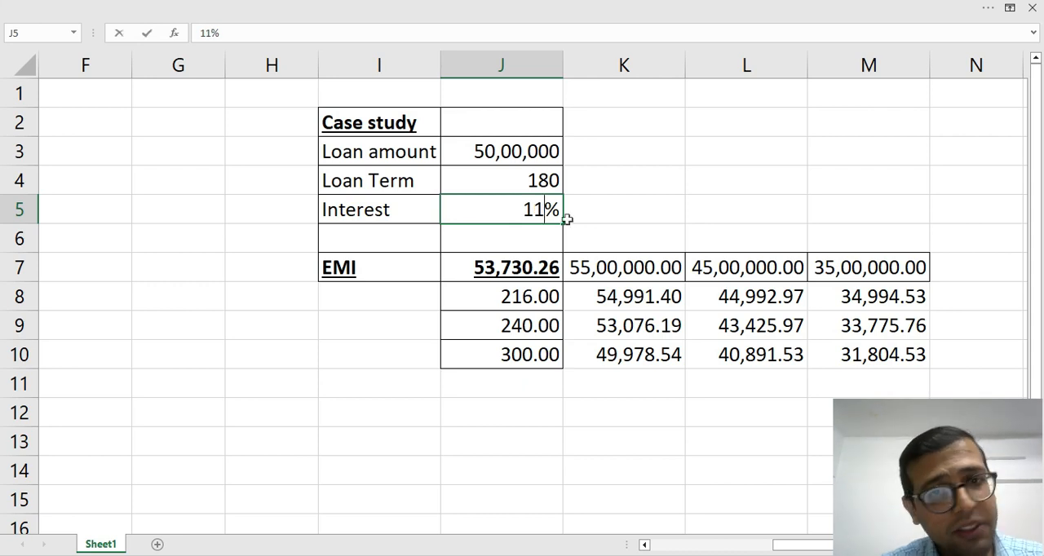
key("Return")
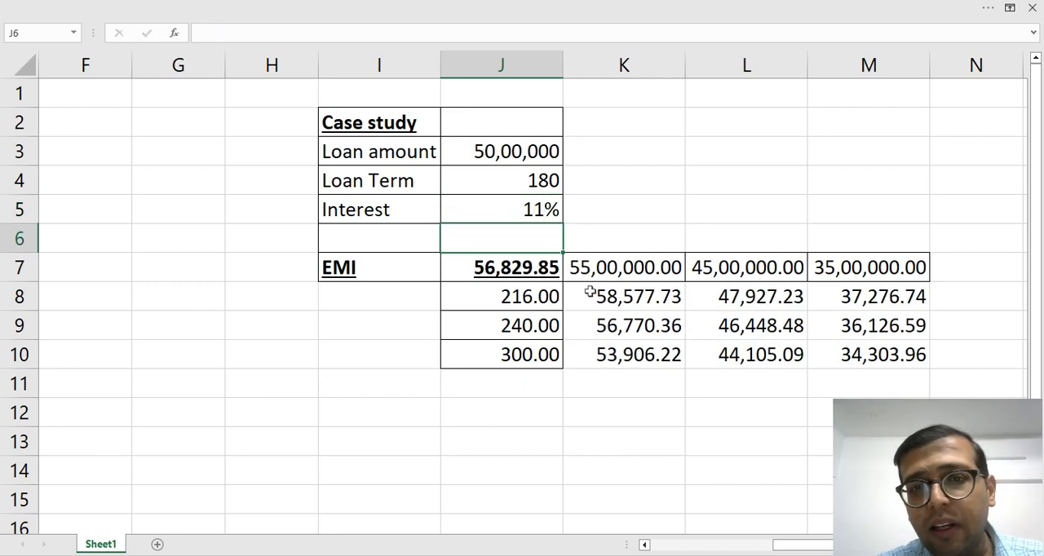
Set the interest rate in J5 to 9% and review the recalculated EMI data table in J7:M10.
left_click(522, 212)
type("9")
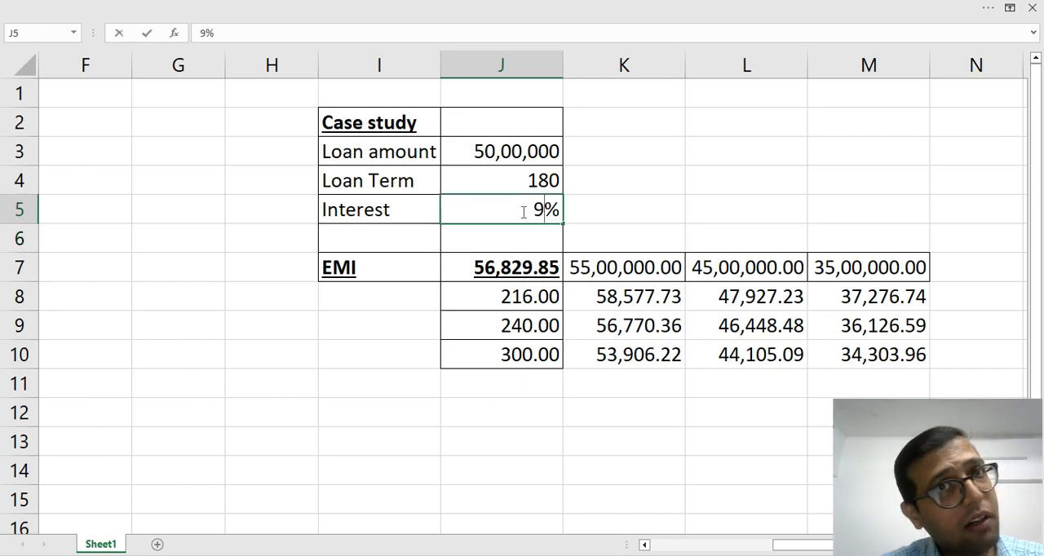
key("Return")
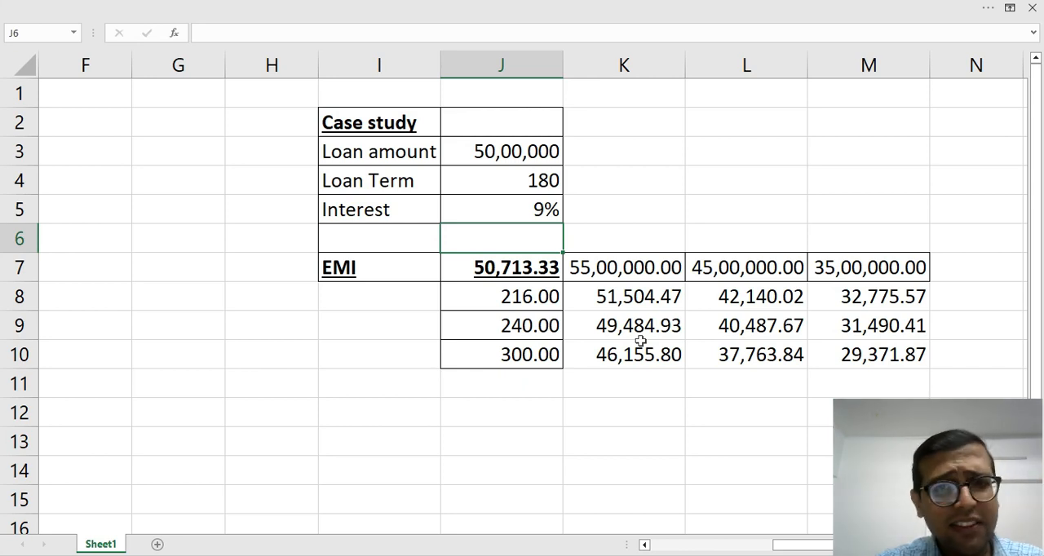
left_click_drag(540, 272, 856, 373)
left_click(796, 418)
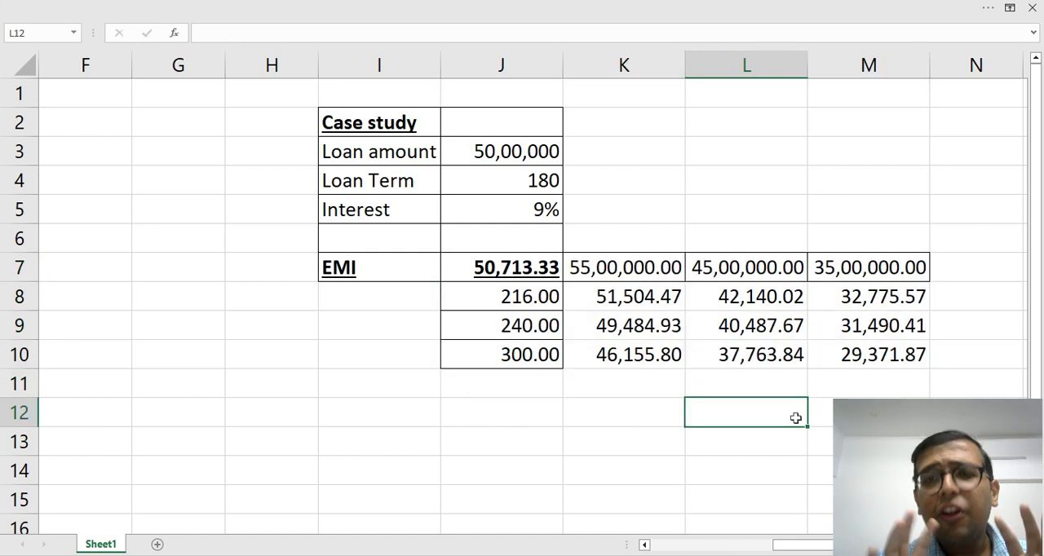